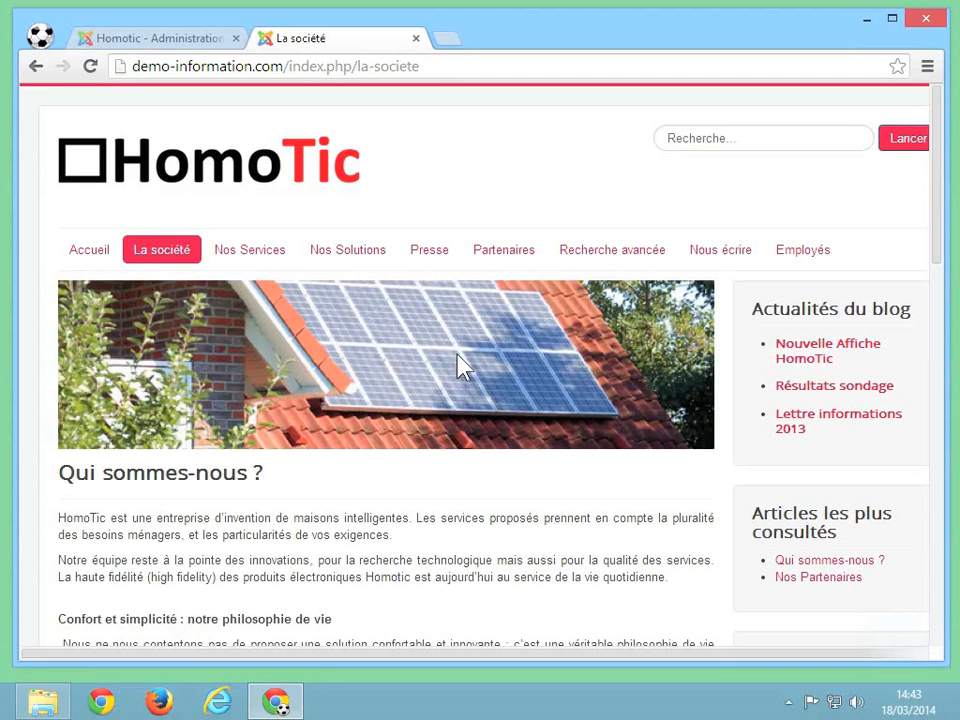
- Open the Partenaires page on the public site and compare its submenu with the menu items in the administration
mouse_move(499, 259)
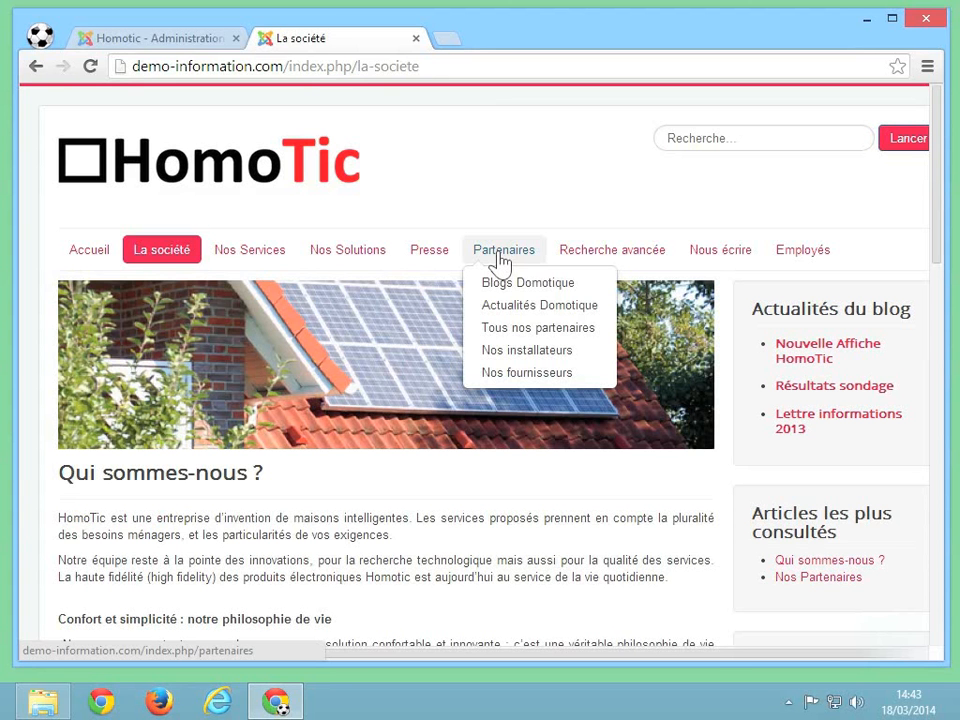
left_click(500, 259)
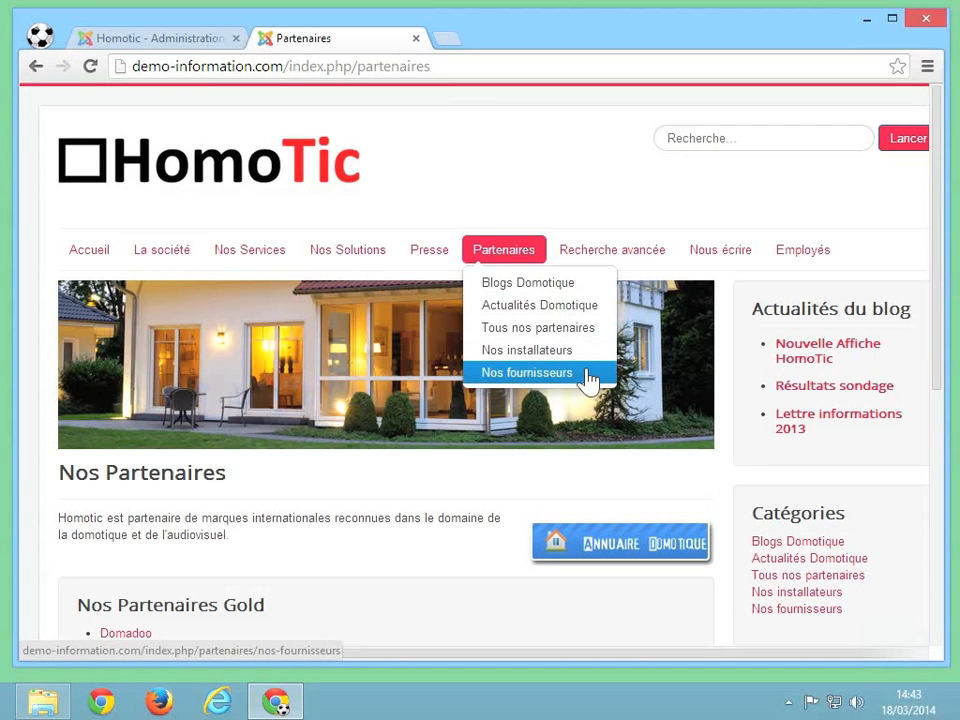
left_click(188, 40)
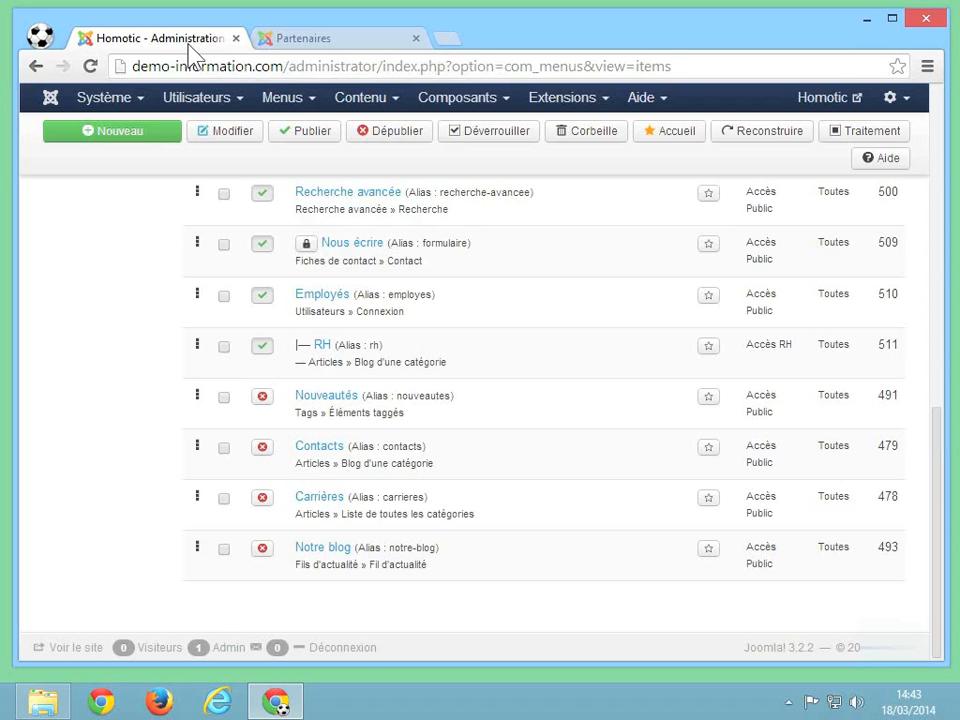
left_click(265, 37)
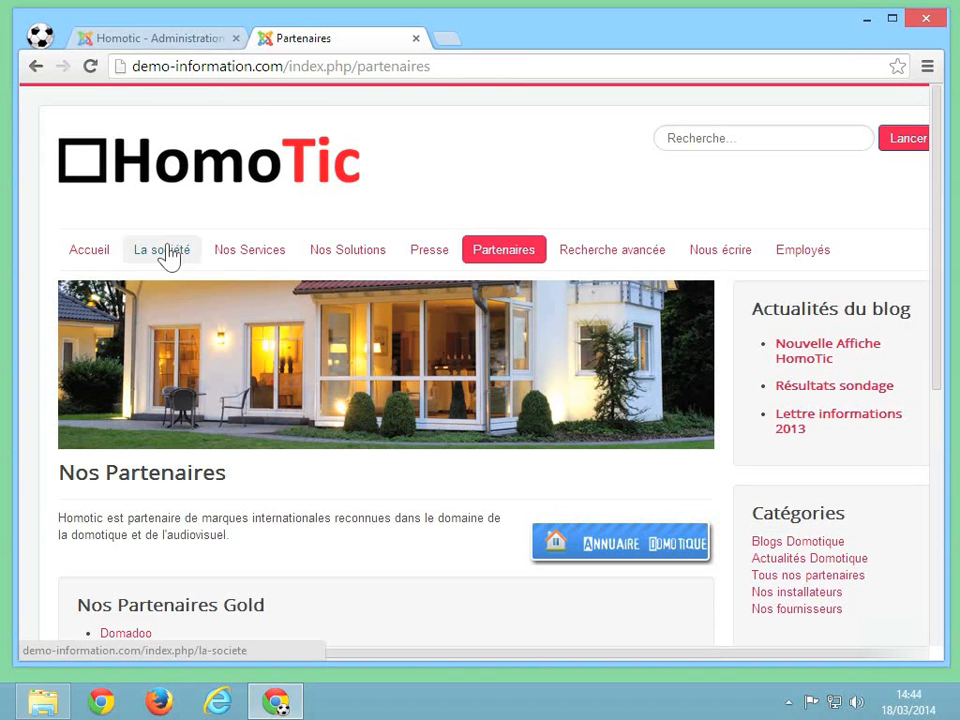
- Publish the Nouveautés menu item in the administration and reload the public site to check the main menu
left_click(165, 38)
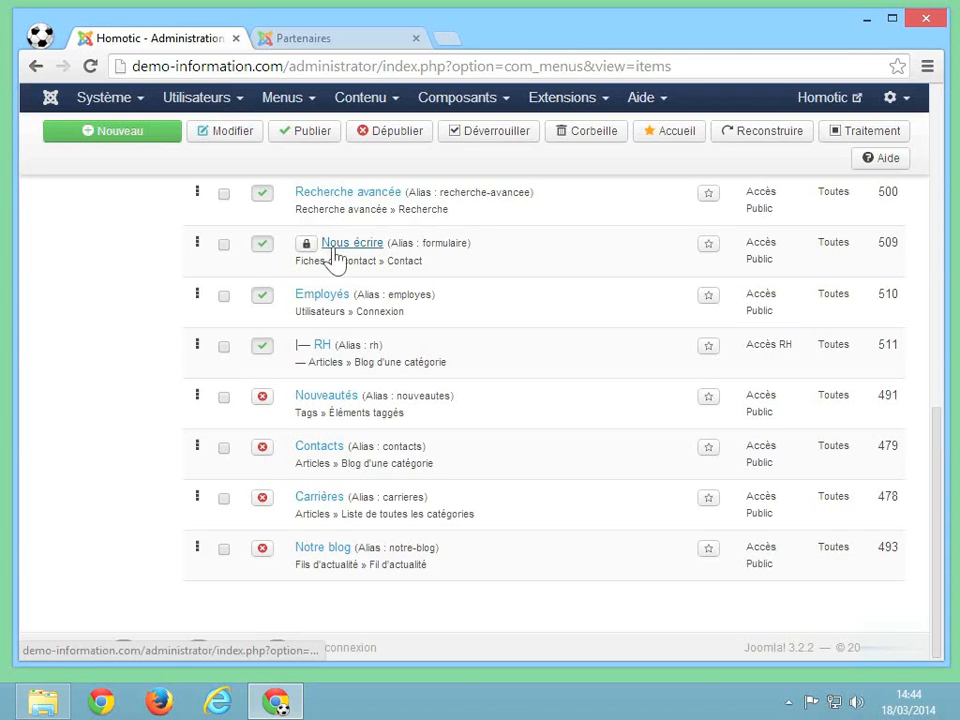
scroll(335, 258, "up", 4)
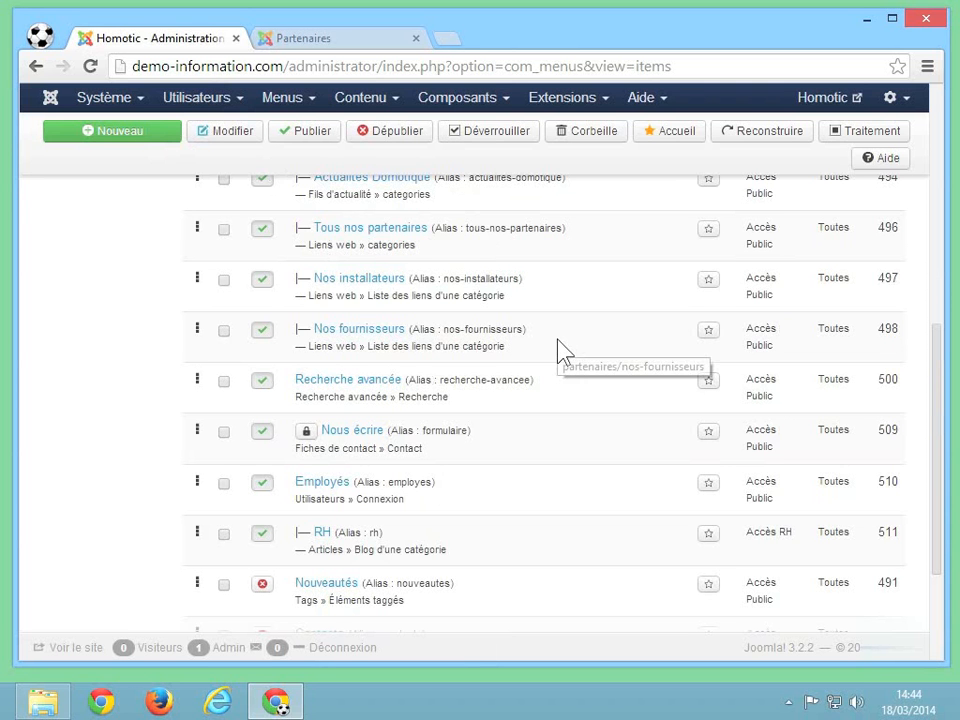
scroll(563, 352, "down", 3)
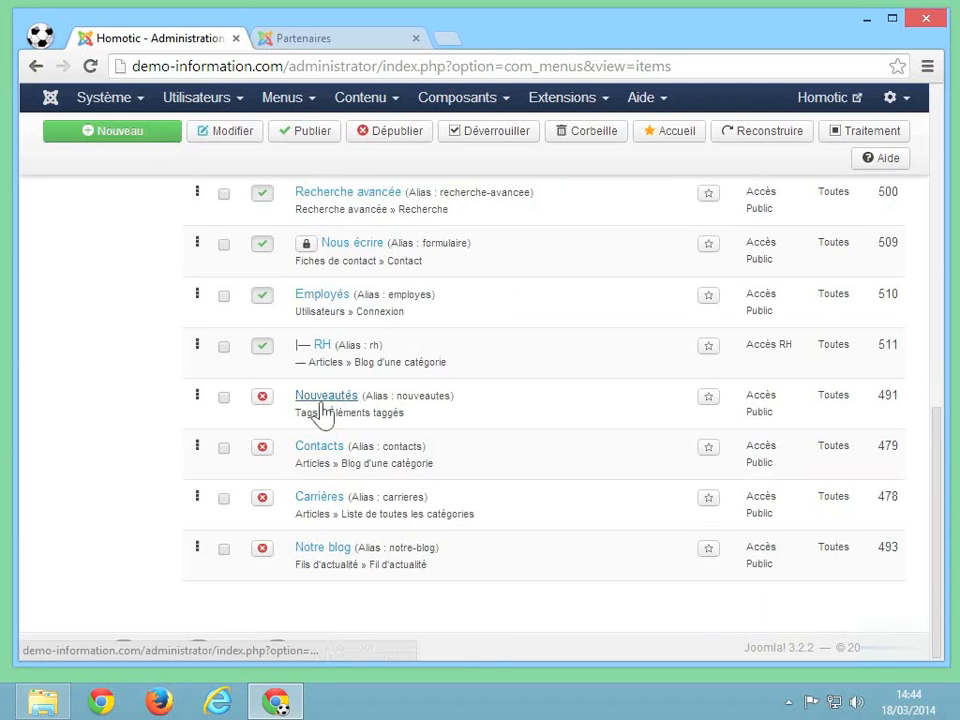
left_click(263, 402)
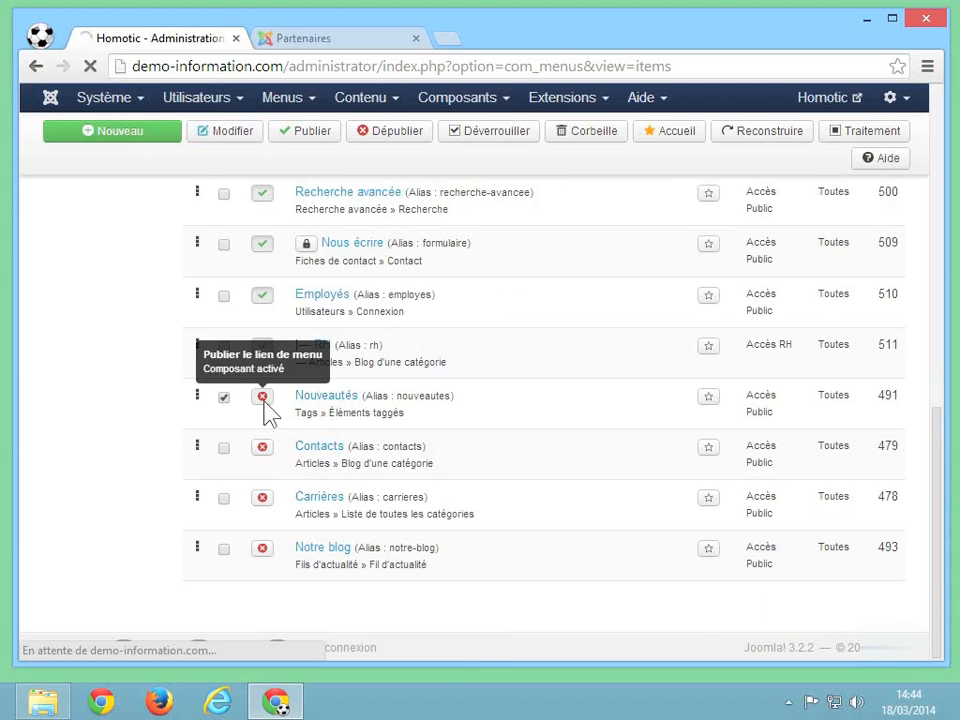
left_click(317, 42)
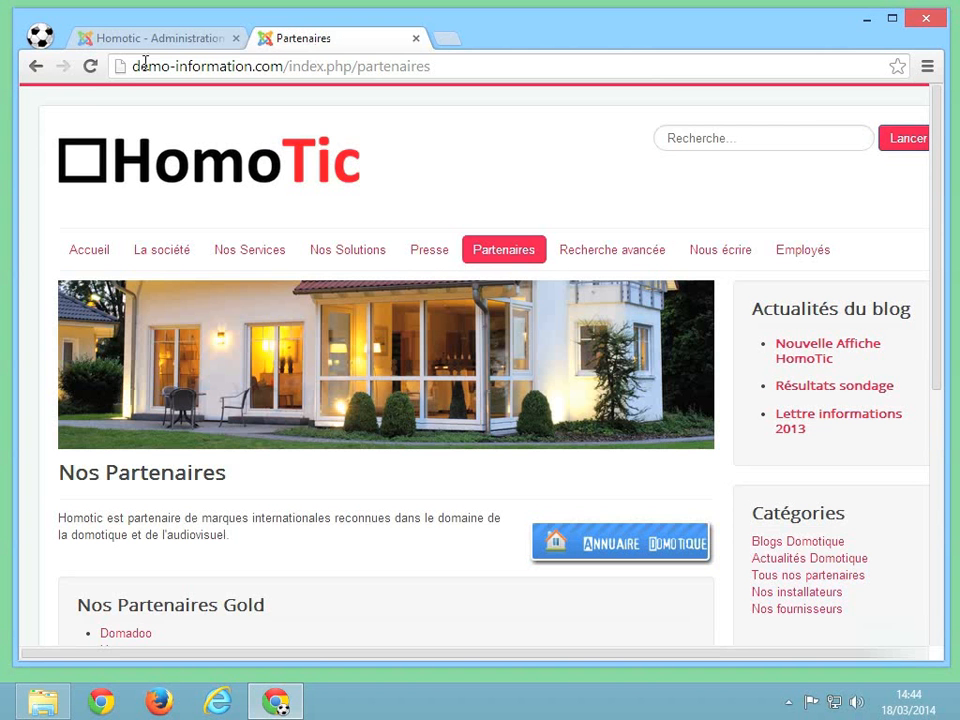
left_click(90, 67)
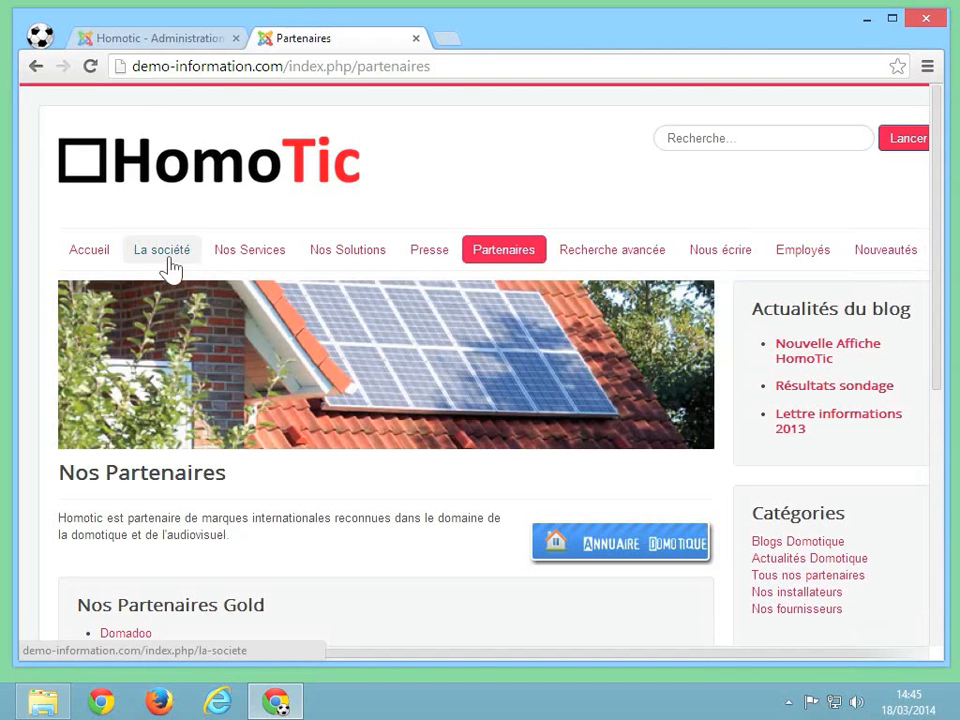
- Set the Nouveautés menu item's parent to La société, then save and close the item
left_click(184, 38)
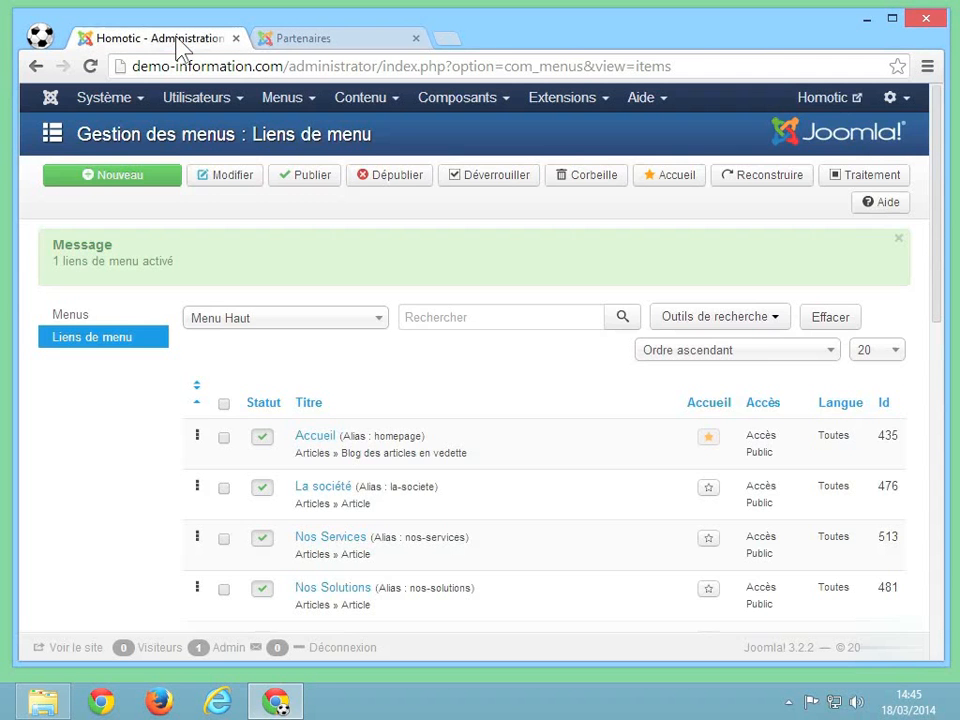
scroll(375, 459, "down", 8)
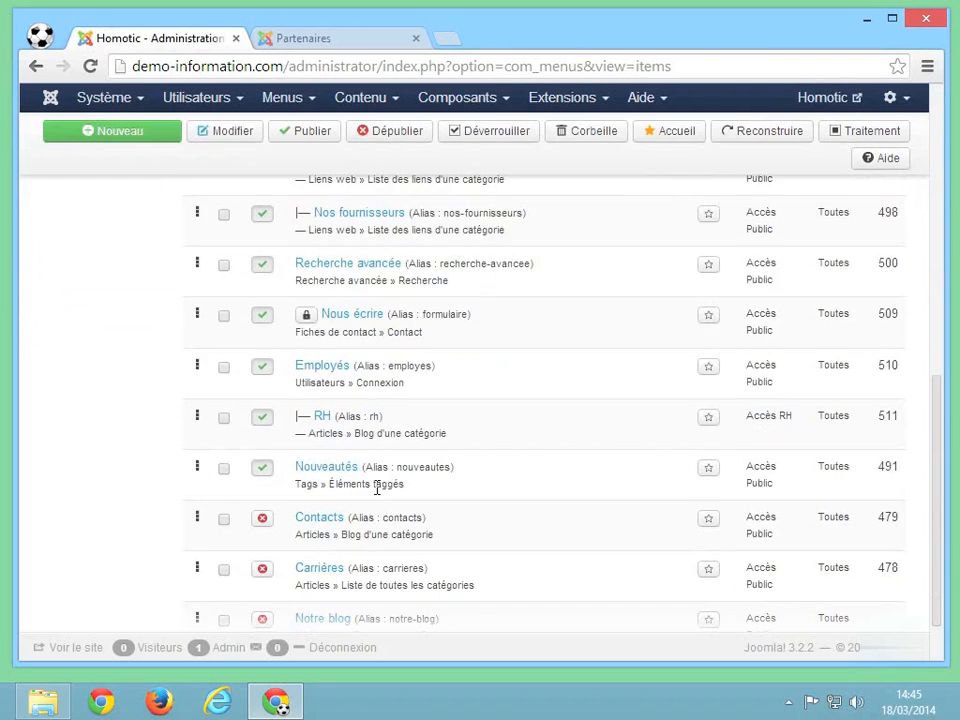
left_click(342, 471)
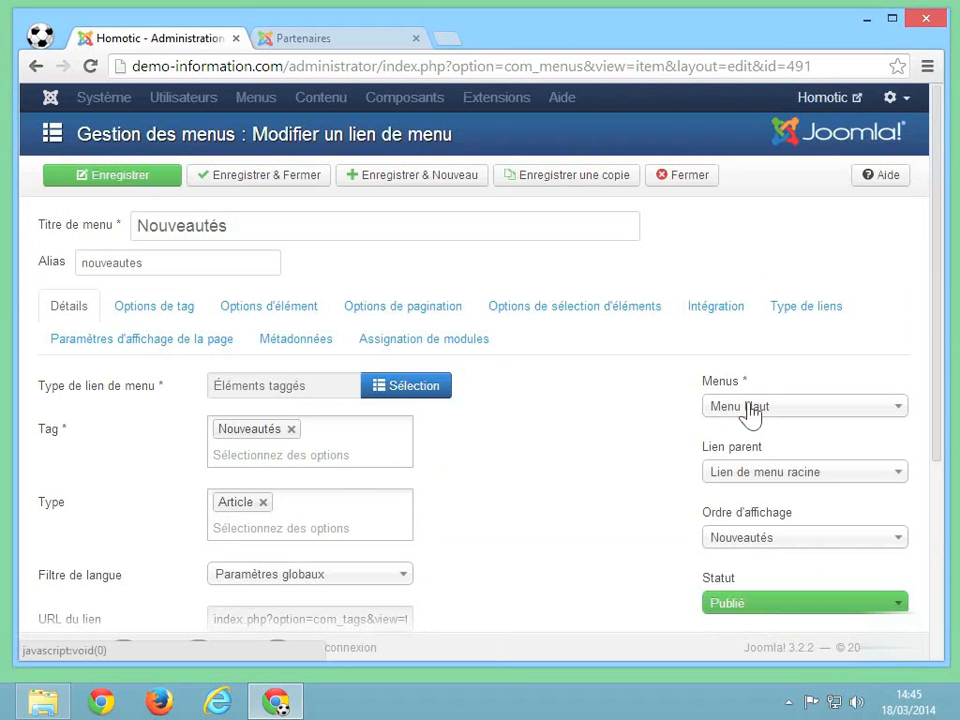
left_click(816, 478)
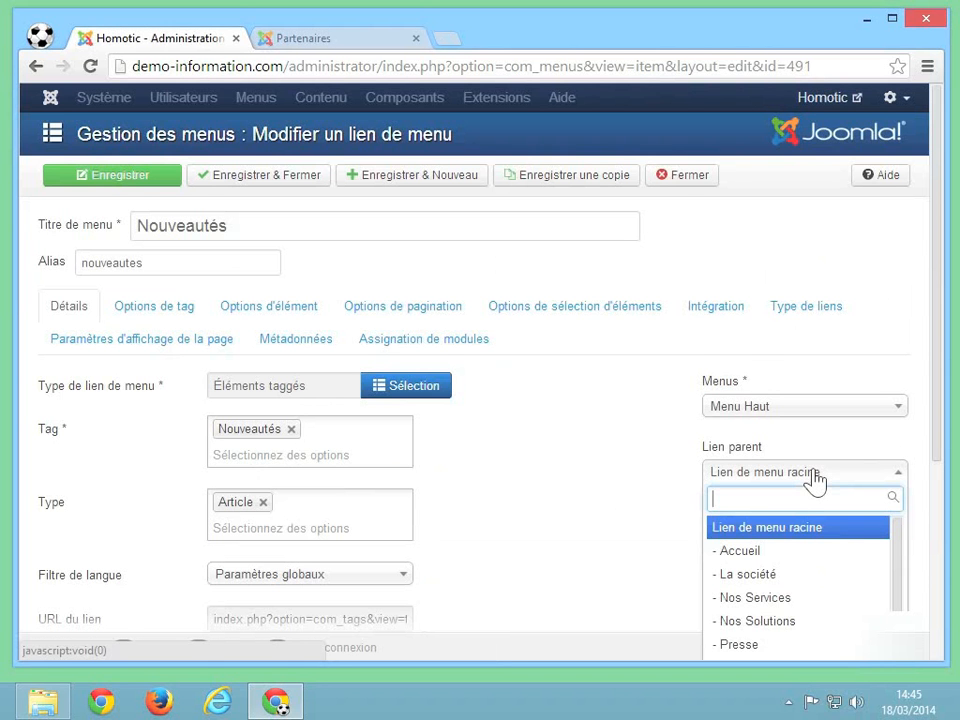
scroll(816, 480, "down", 3)
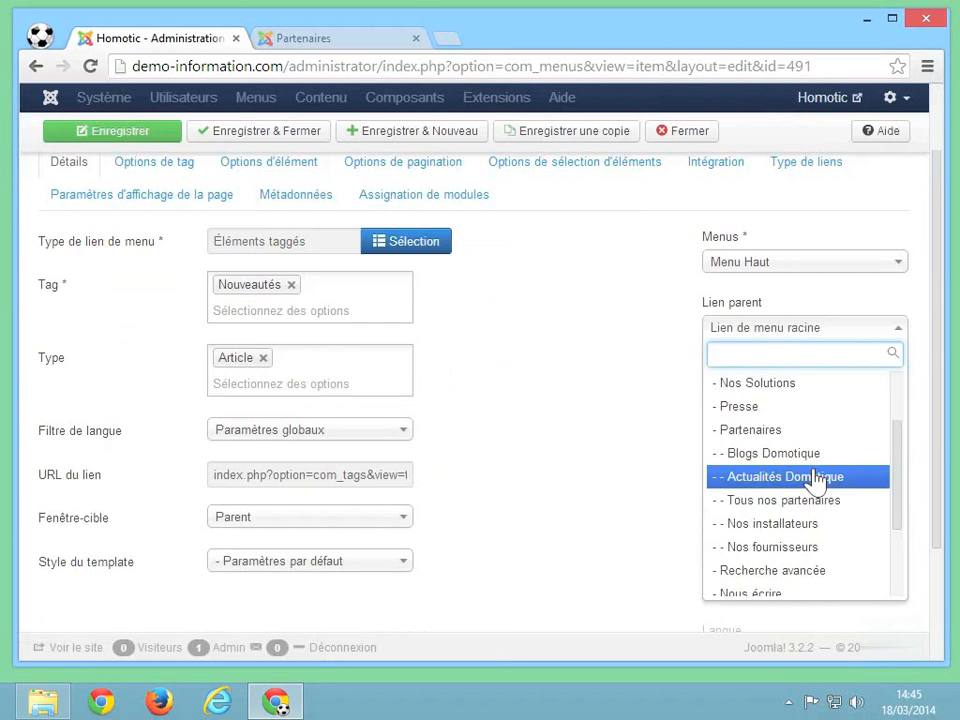
scroll(815, 478, "up", 2)
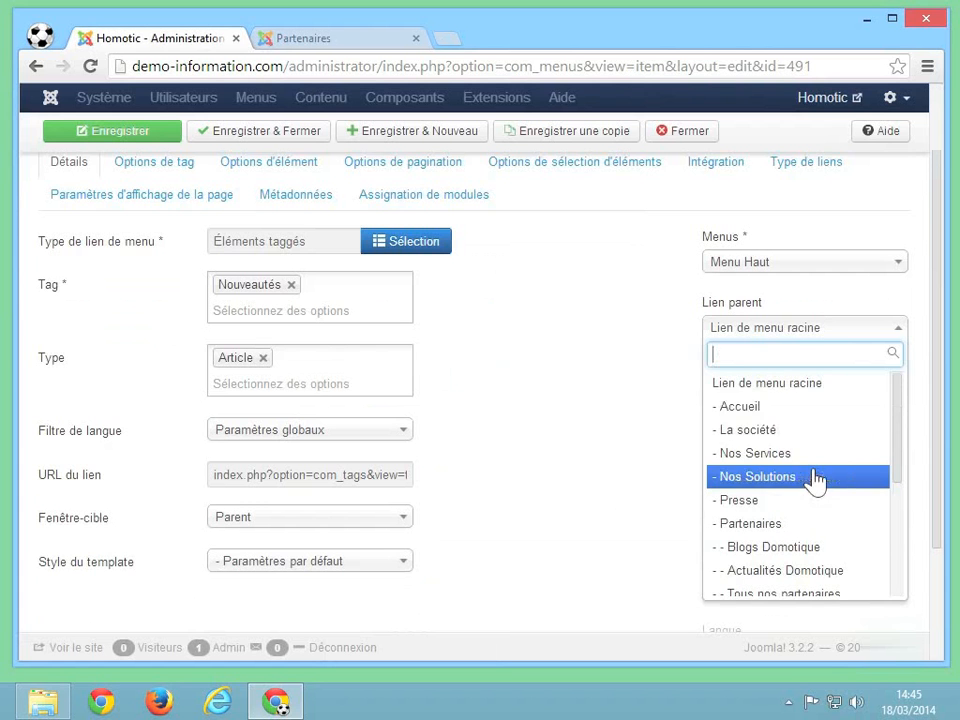
left_click(767, 431)
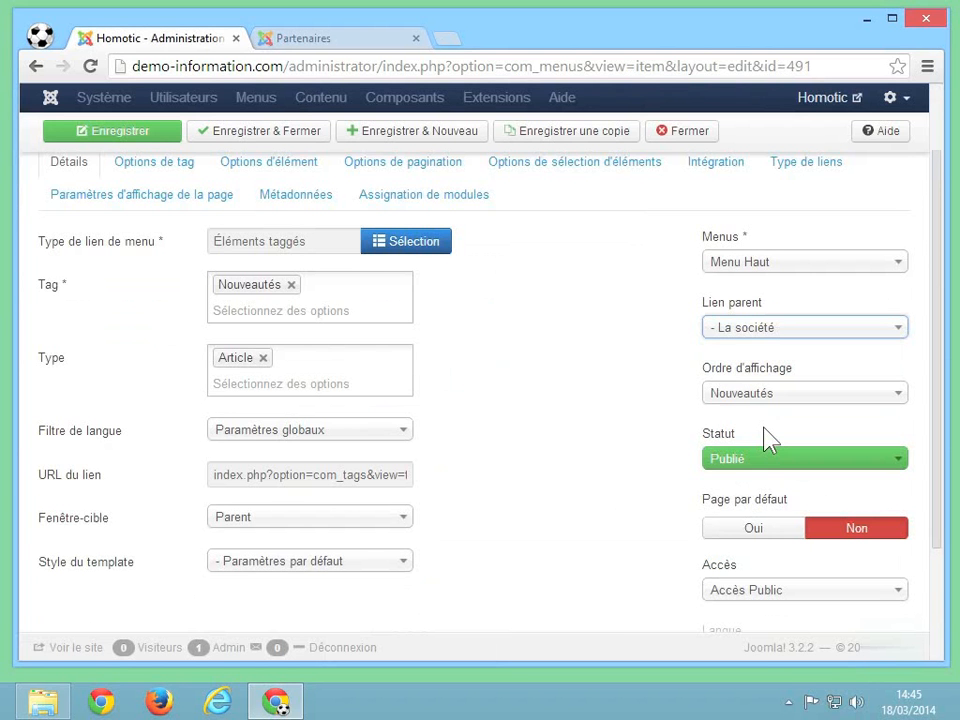
left_click(150, 134)
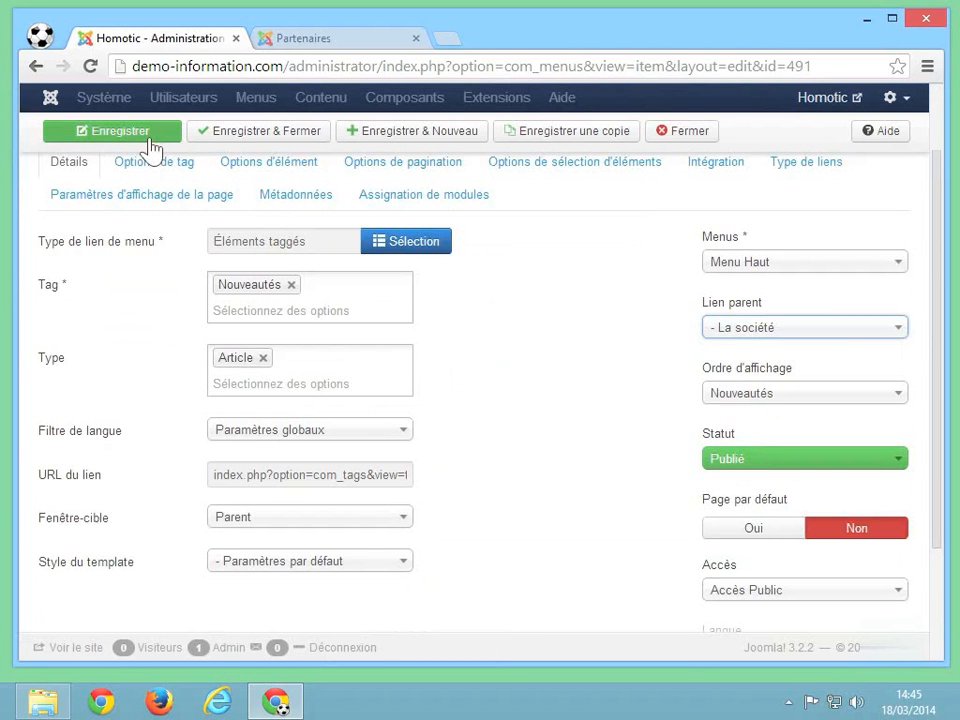
left_click(236, 146)
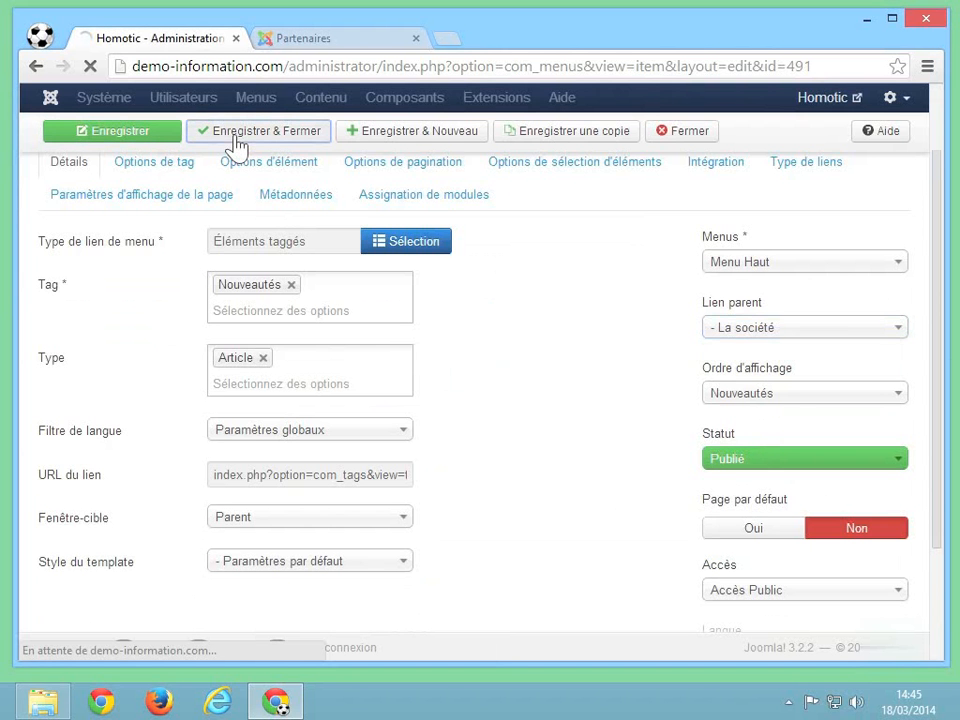
- Reload the public site, check the submenu under La société and open the La société page
left_click(306, 32)
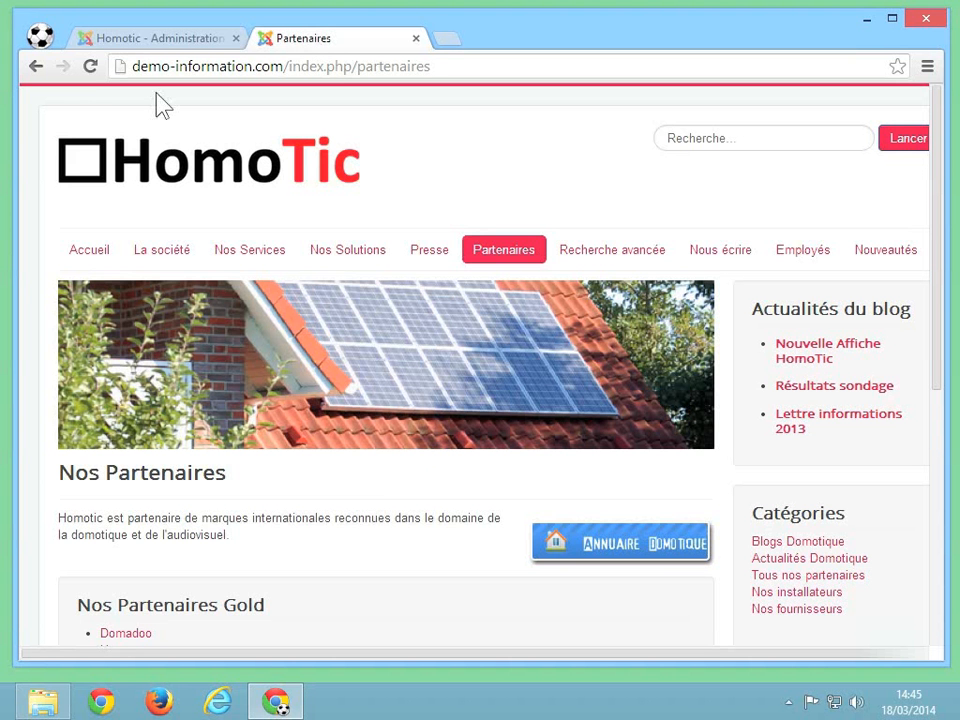
left_click(90, 67)
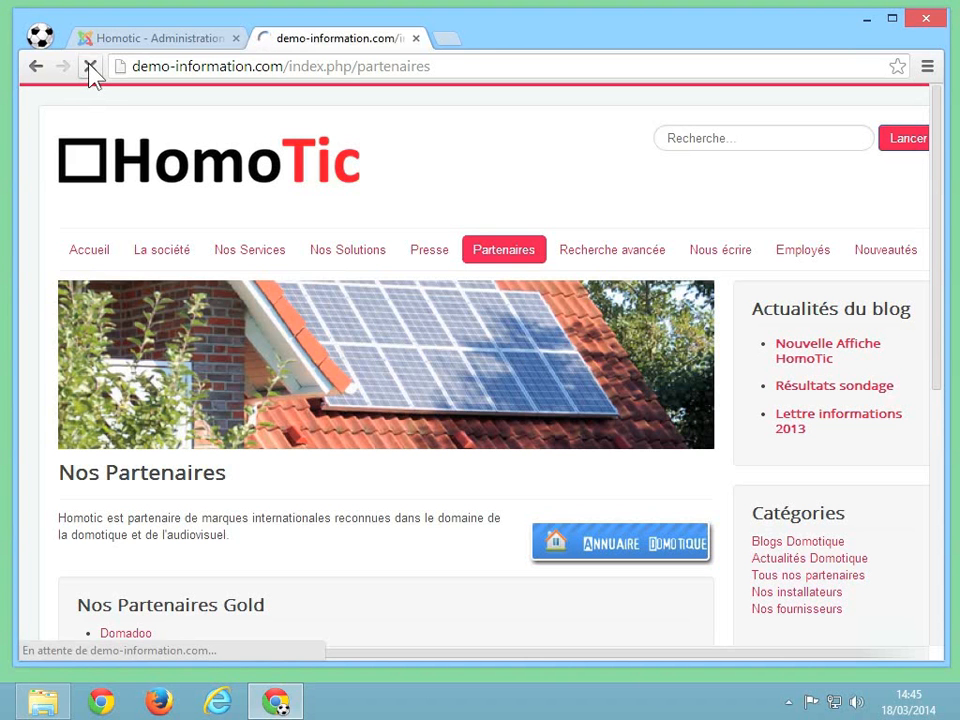
mouse_move(171, 241)
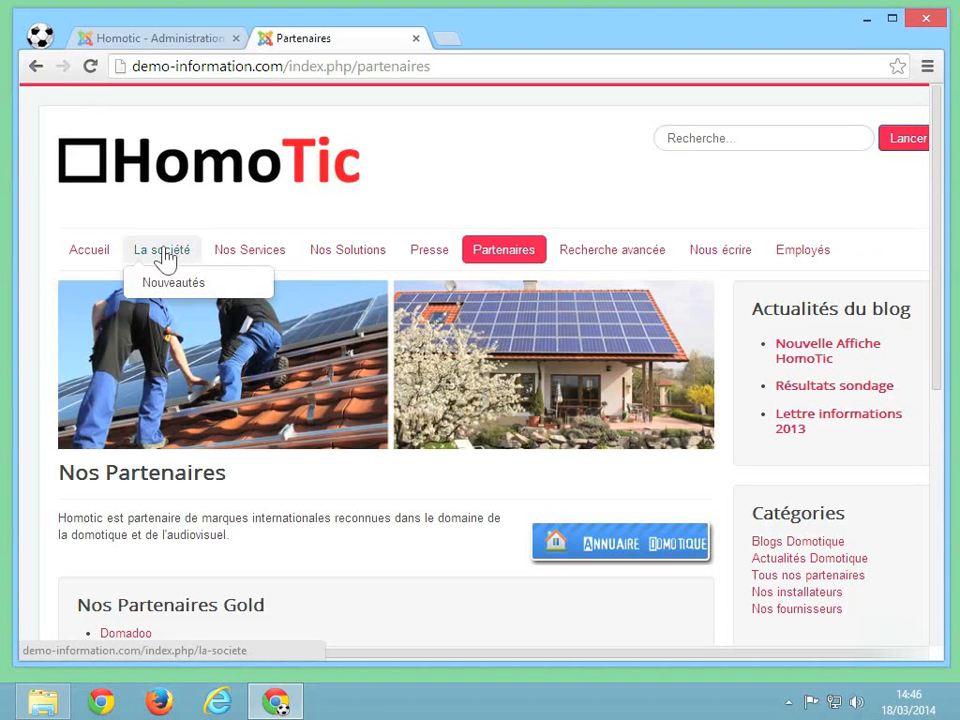
left_click(165, 257)
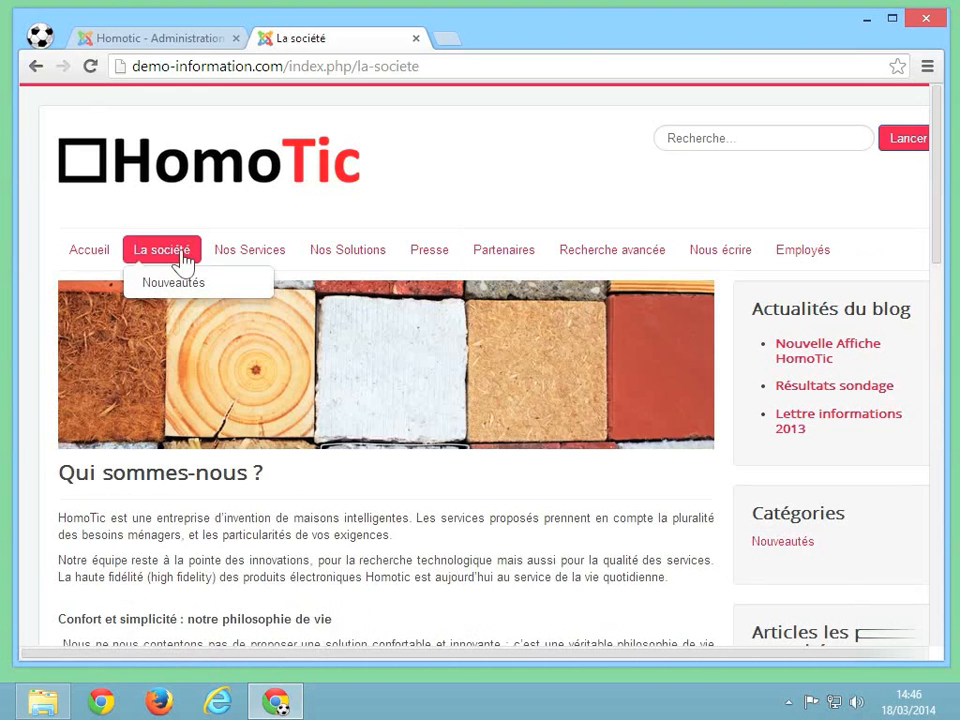
- Examine the level and sub-item display settings of the Menu Haut module from the menu manager, then close them
left_click(148, 45)
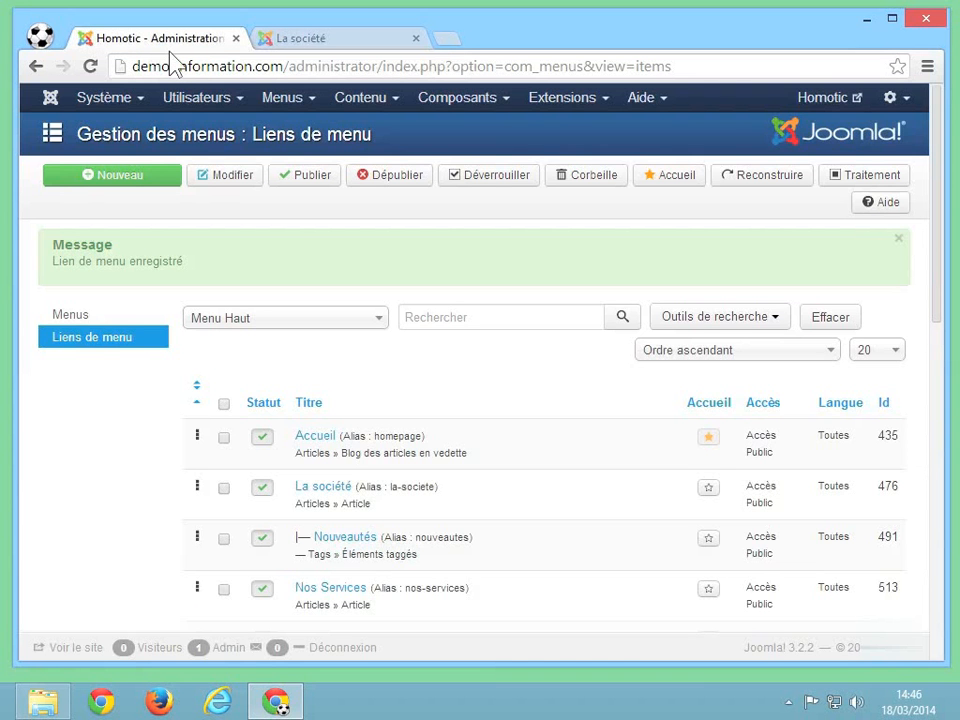
left_click(63, 321)
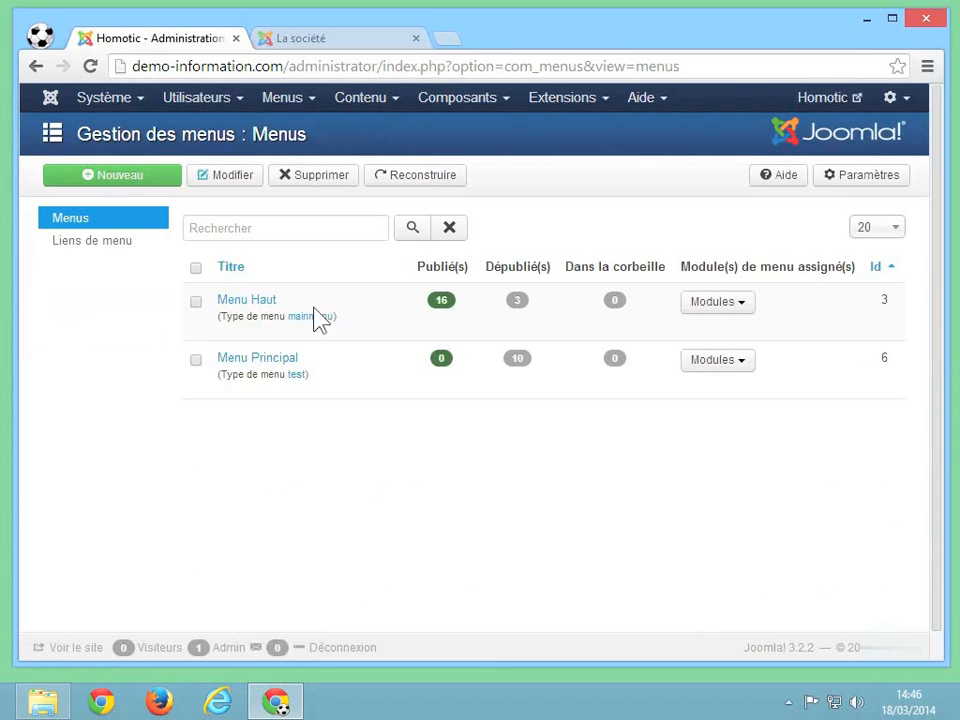
left_click(712, 304)
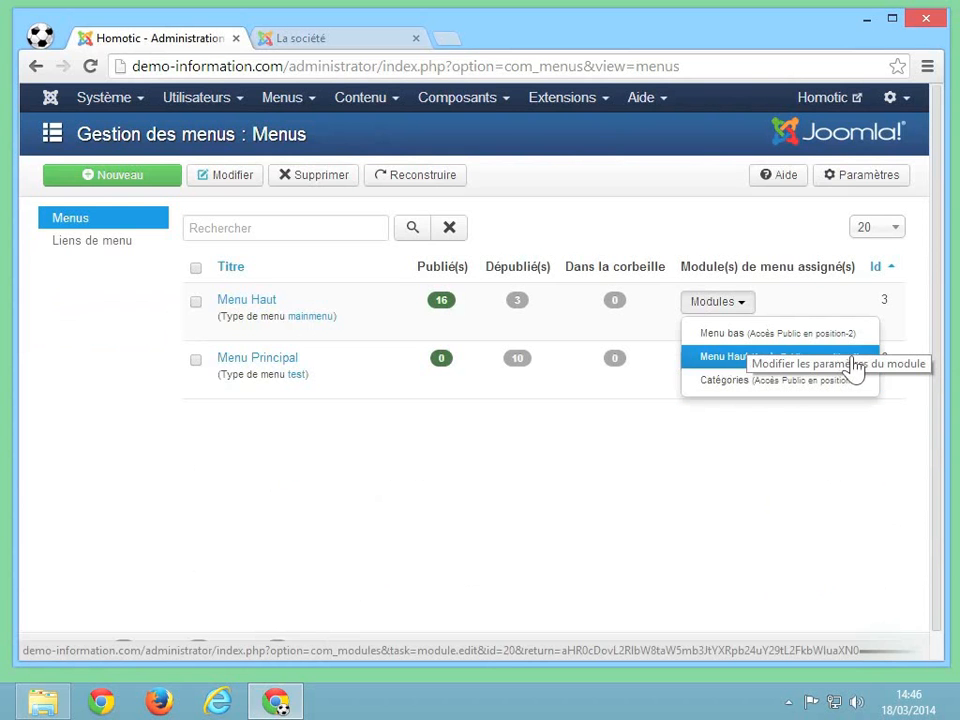
left_click(726, 366)
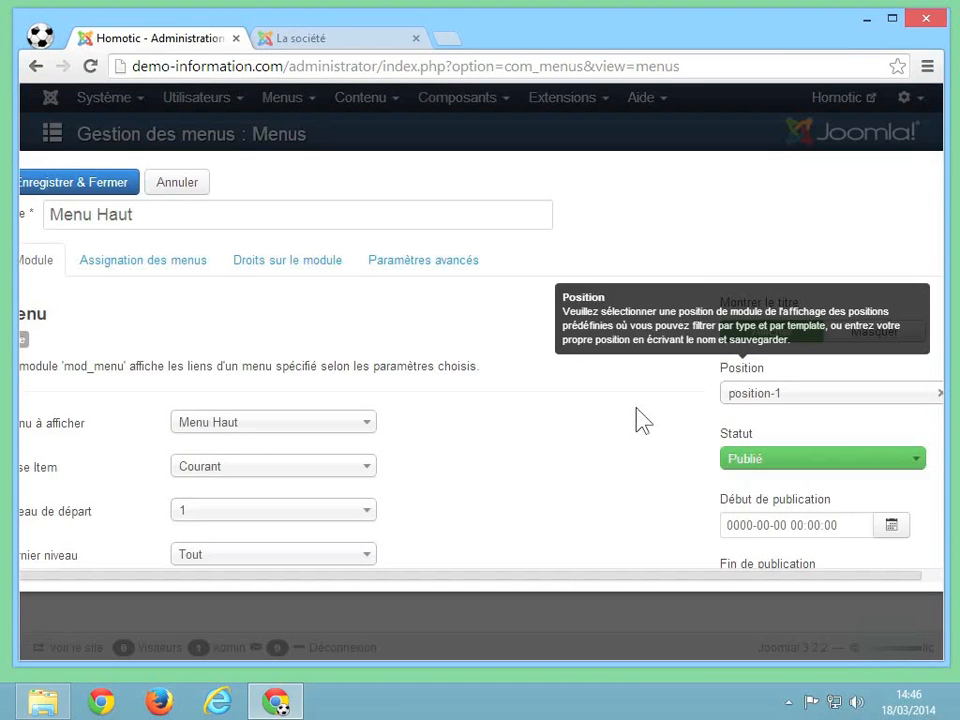
scroll(550, 488, "down", 1)
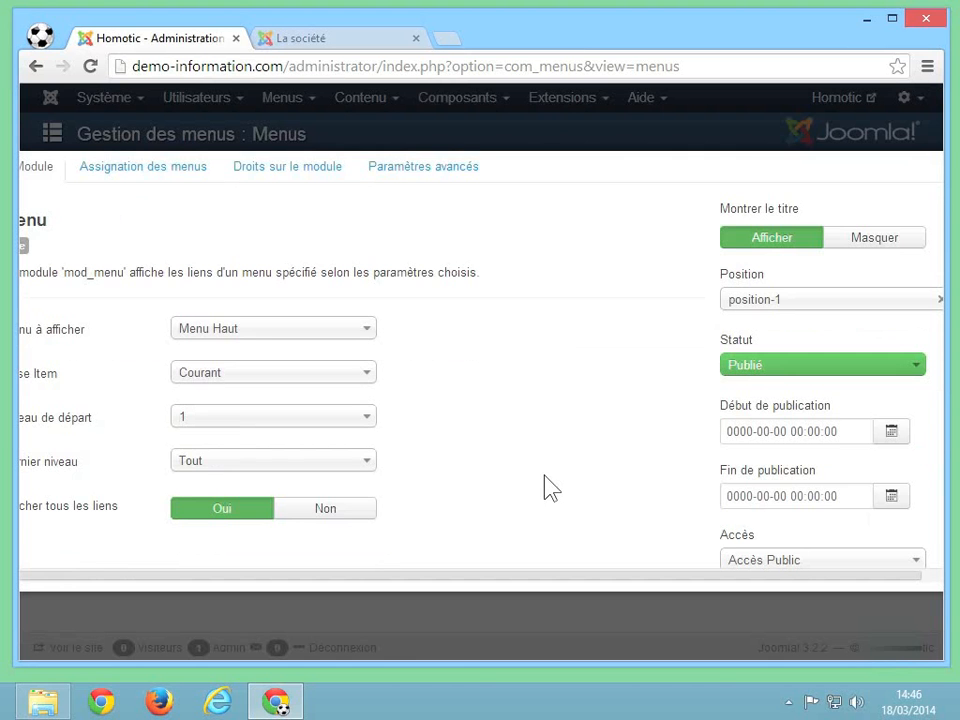
mouse_move(94, 516)
left_click(602, 628)
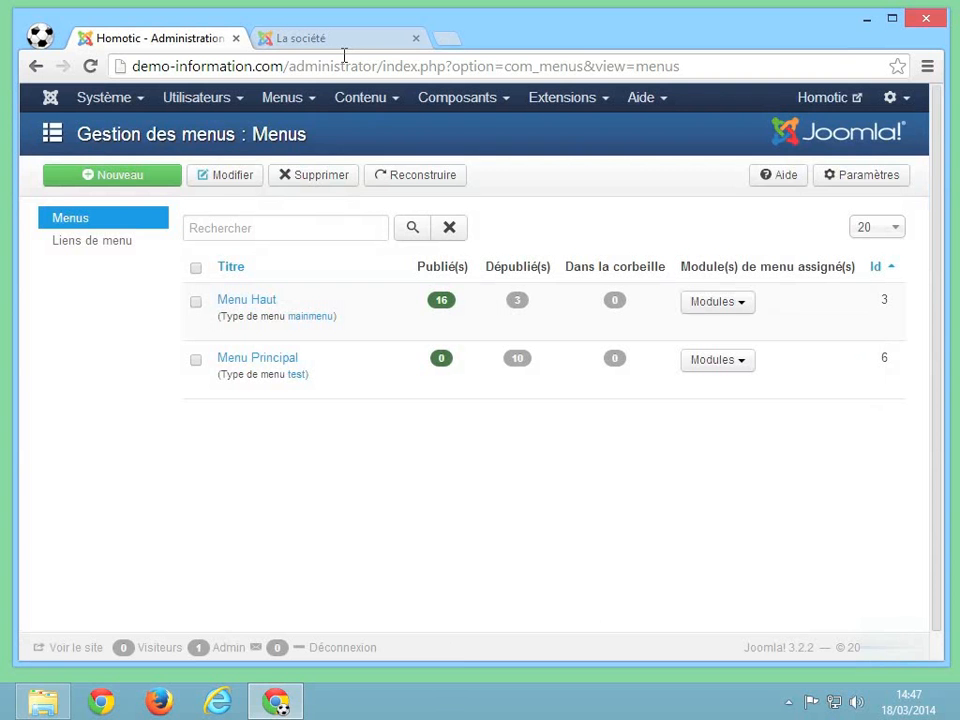
- Batch-move the Contacts, Carrières and Notre blog items of Menu Haut under the parent item La société
left_click(90, 228)
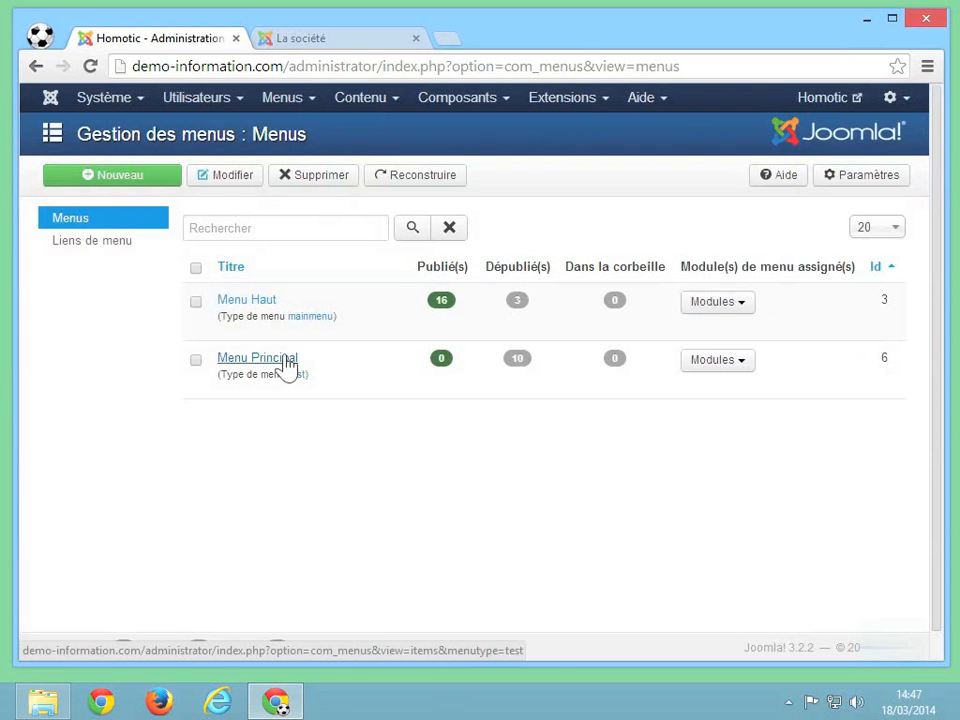
left_click(258, 306)
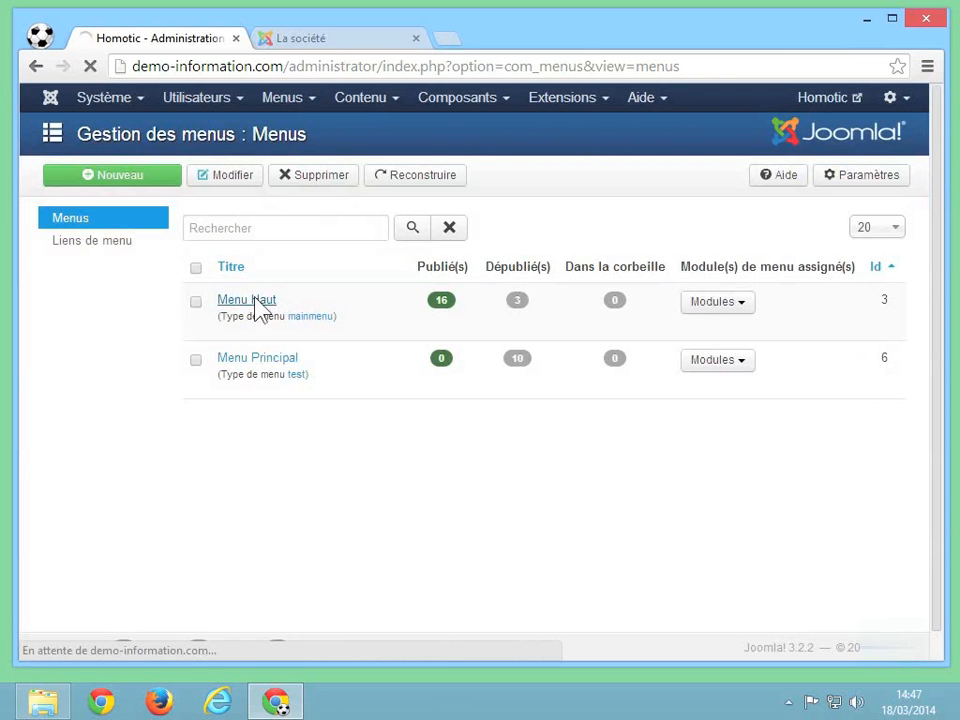
scroll(521, 420, "down", 4)
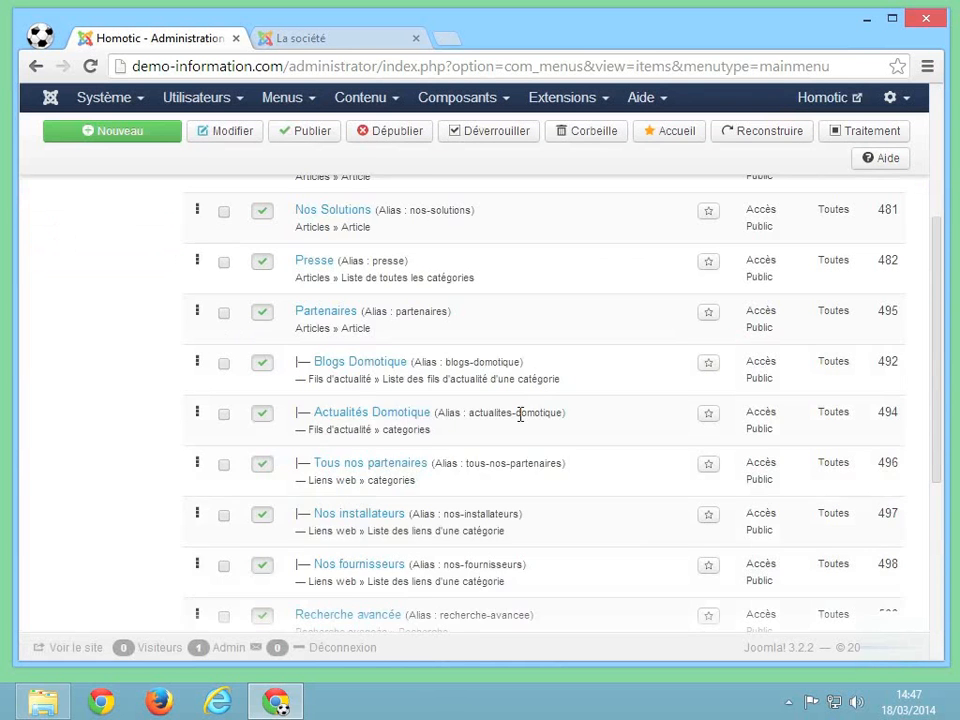
scroll(521, 414, "down", 4)
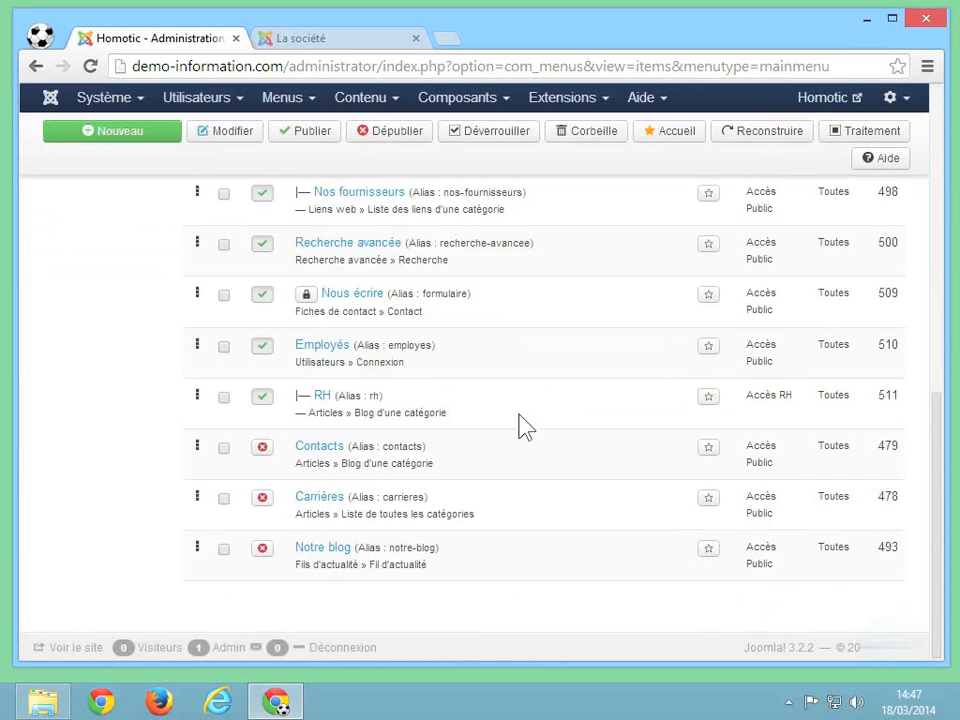
left_click(226, 449)
left_click(225, 502)
left_click(224, 552)
left_click(866, 138)
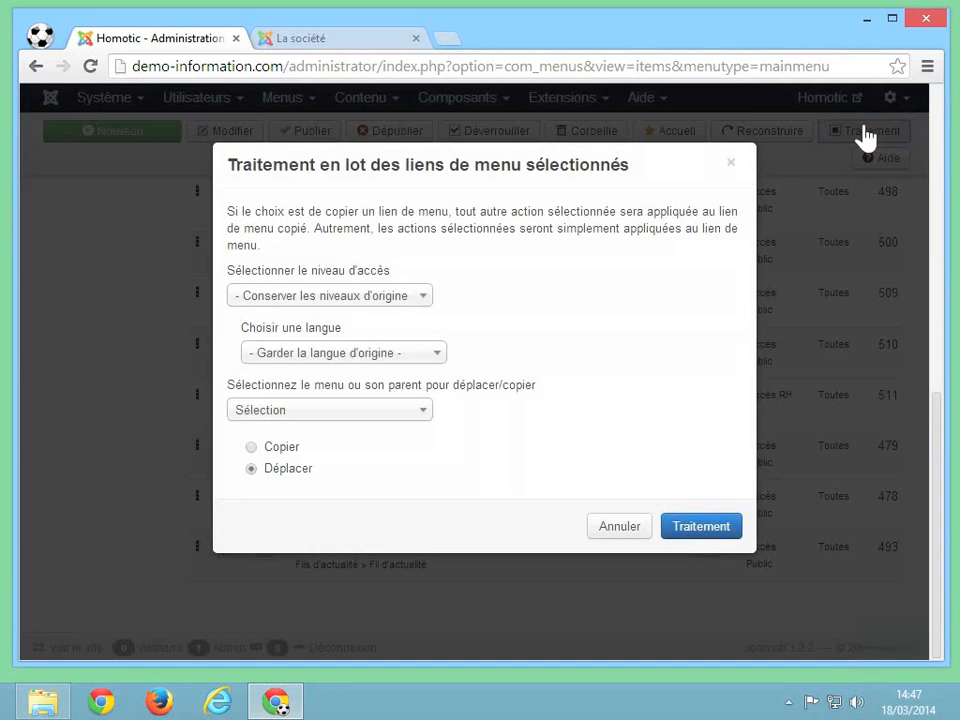
left_click(302, 416)
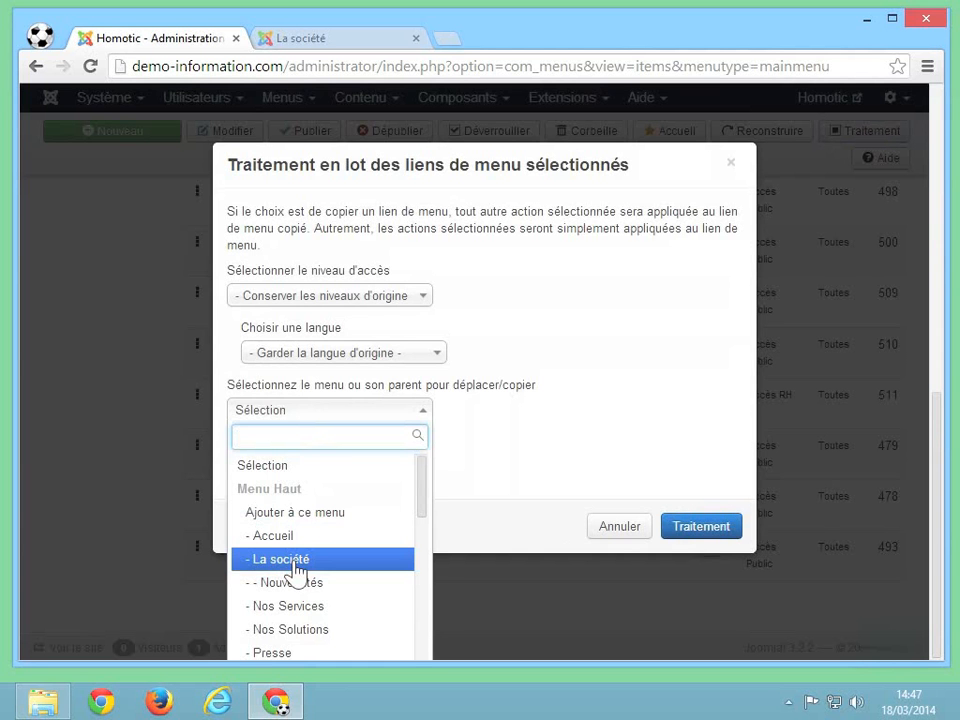
left_click(296, 570)
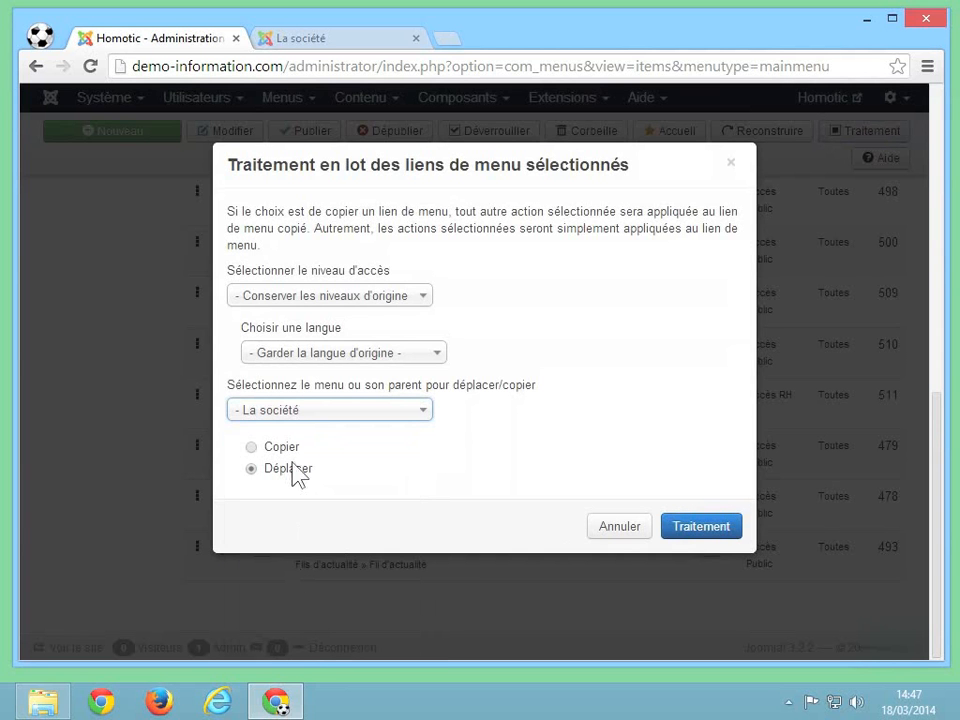
left_click(697, 528)
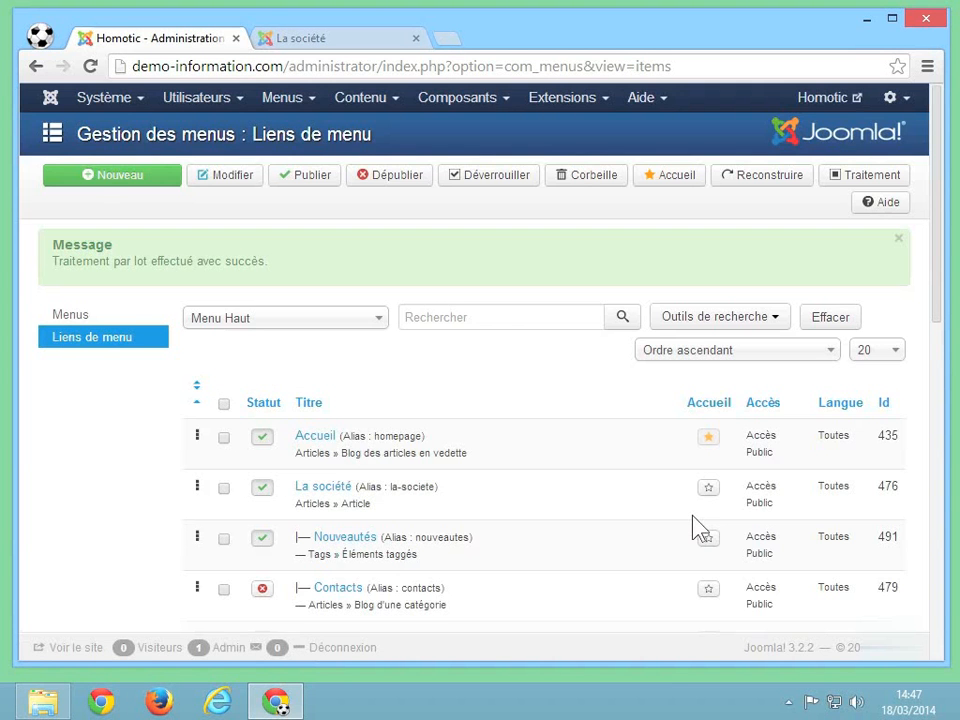
- Publish the Contacts, Carrières and Notre blog menu items together
scroll(378, 588, "down", 3)
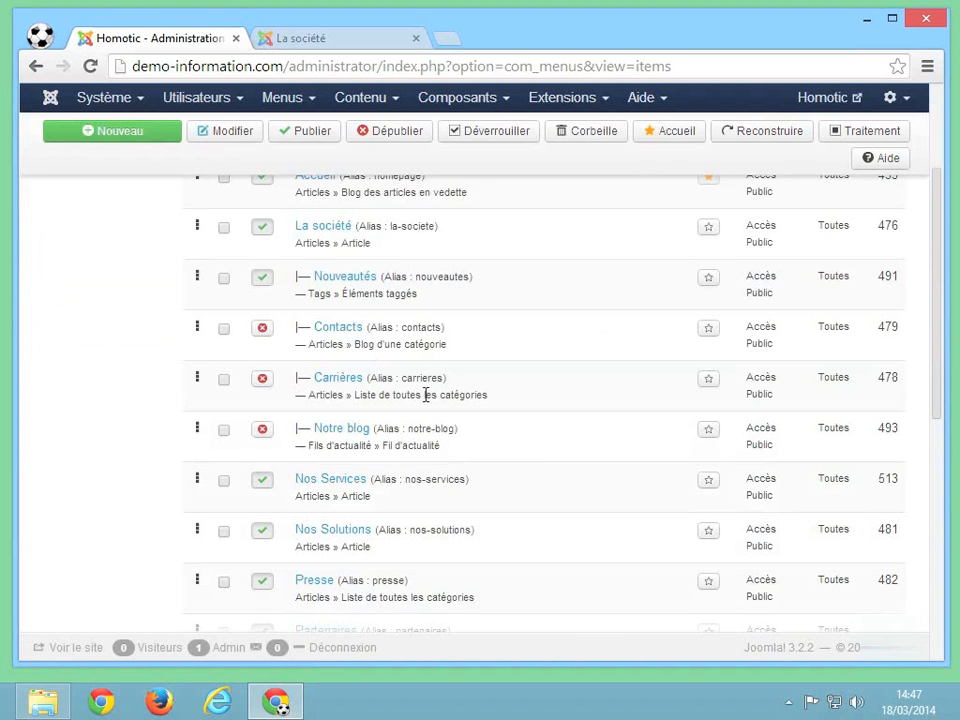
scroll(425, 395, "up", 1)
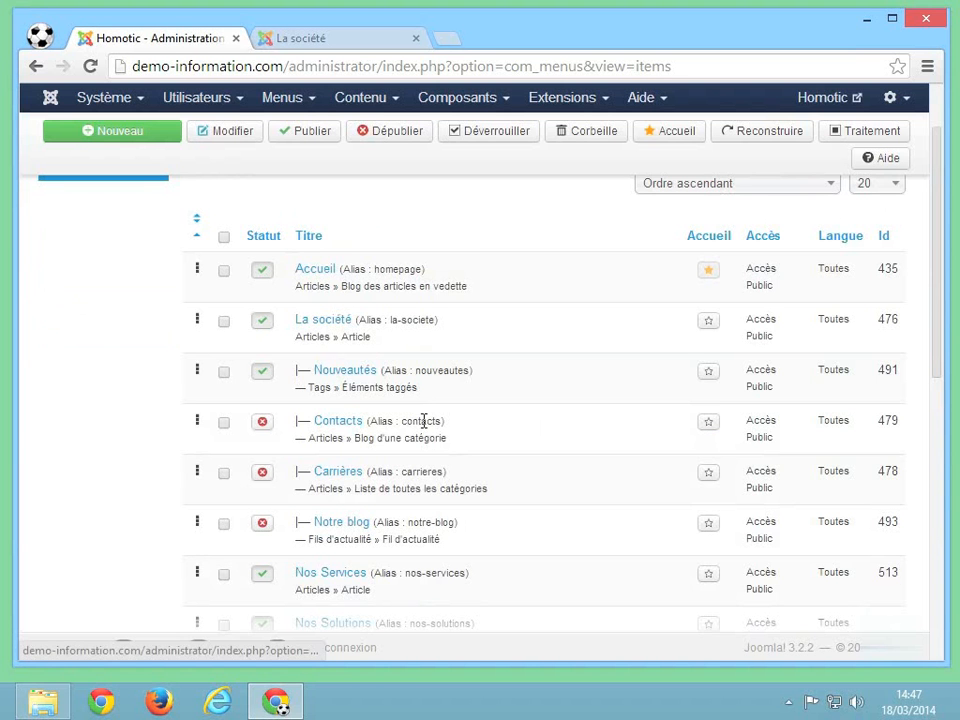
left_click(223, 422)
left_click(223, 473)
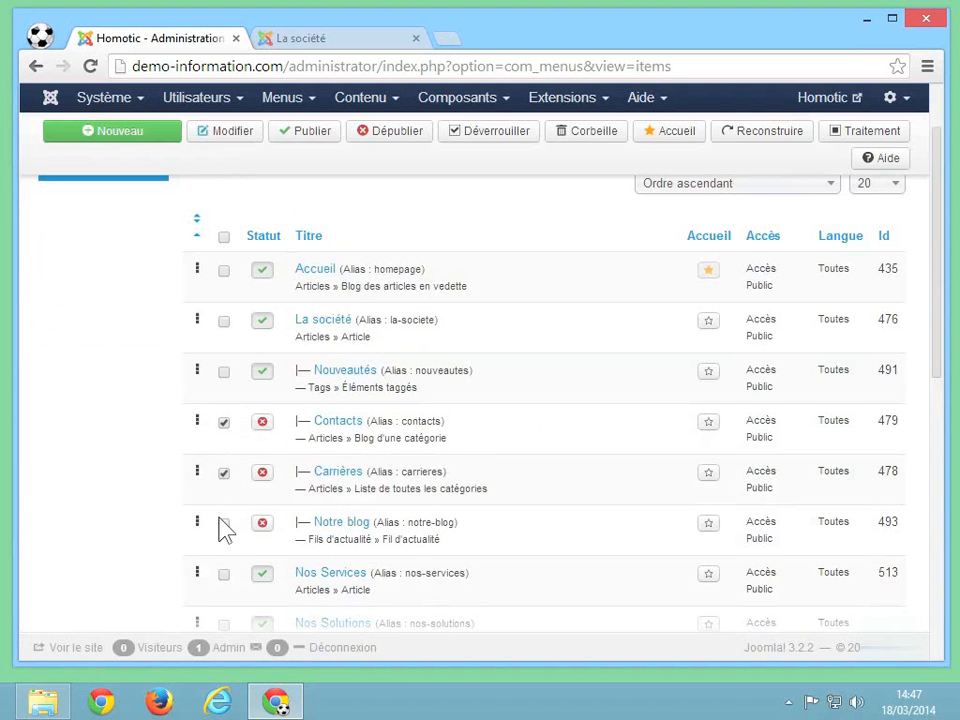
left_click(223, 523)
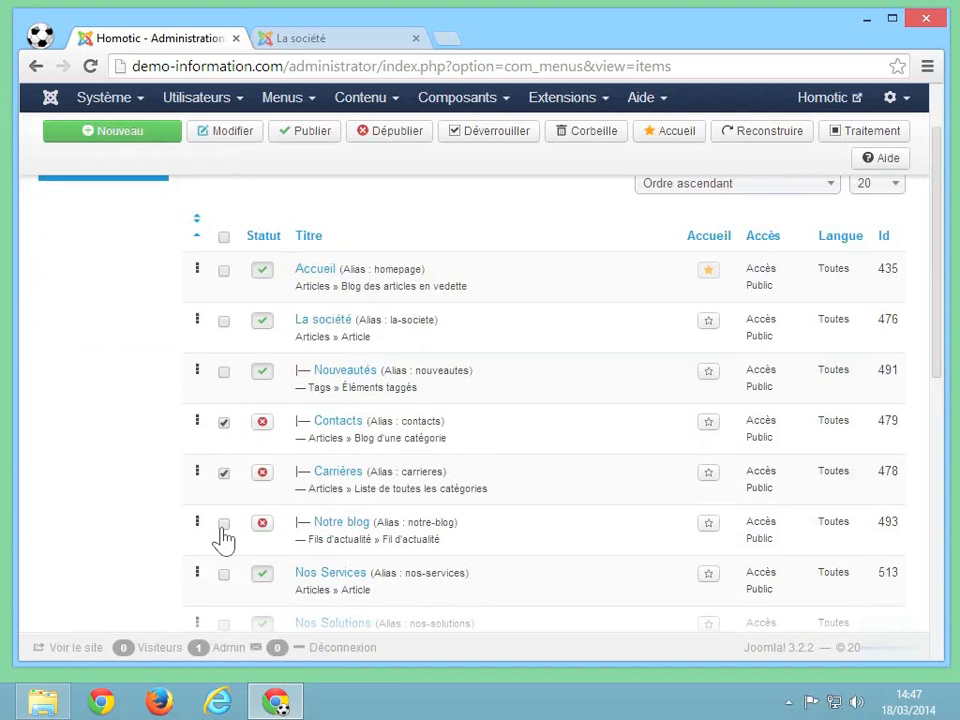
left_click(310, 131)
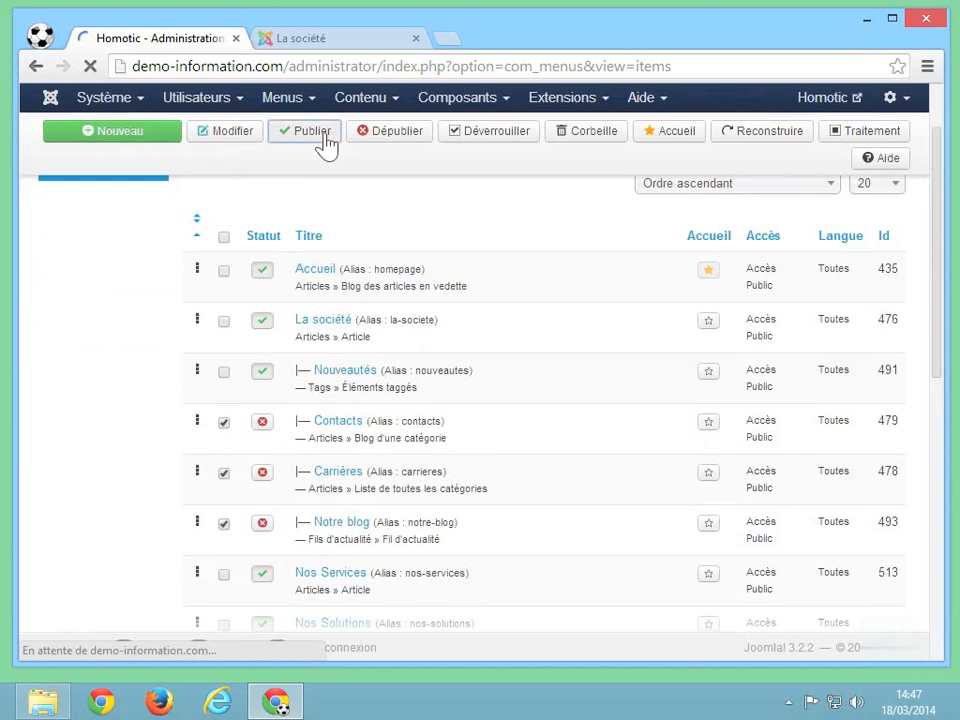
- Reload the public La société page and check the items in its submenu
left_click(348, 40)
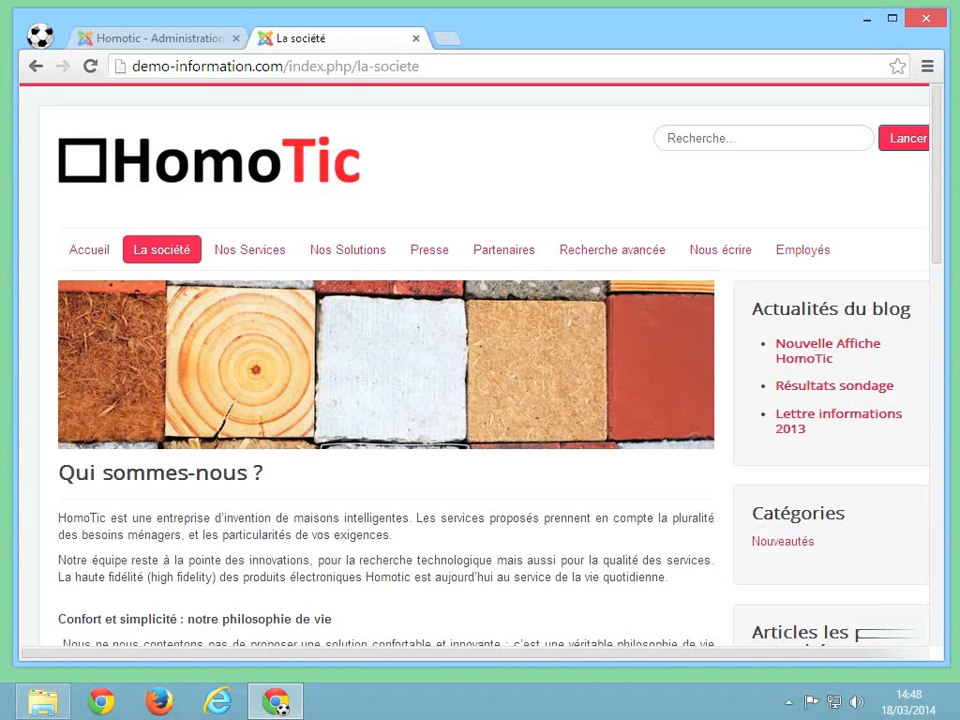
left_click(90, 67)
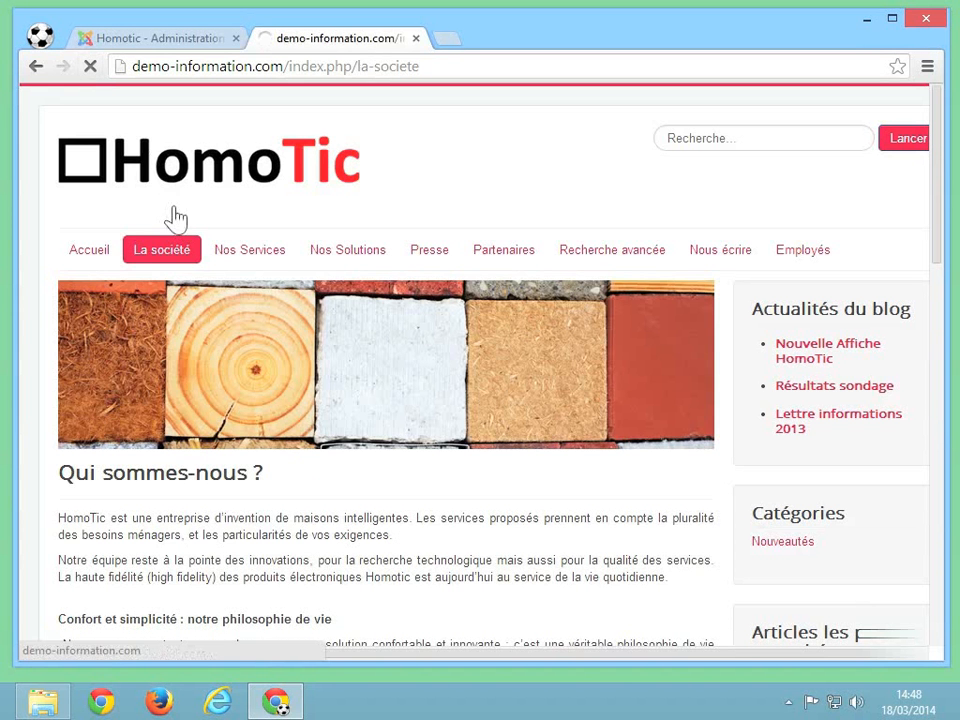
mouse_move(172, 258)
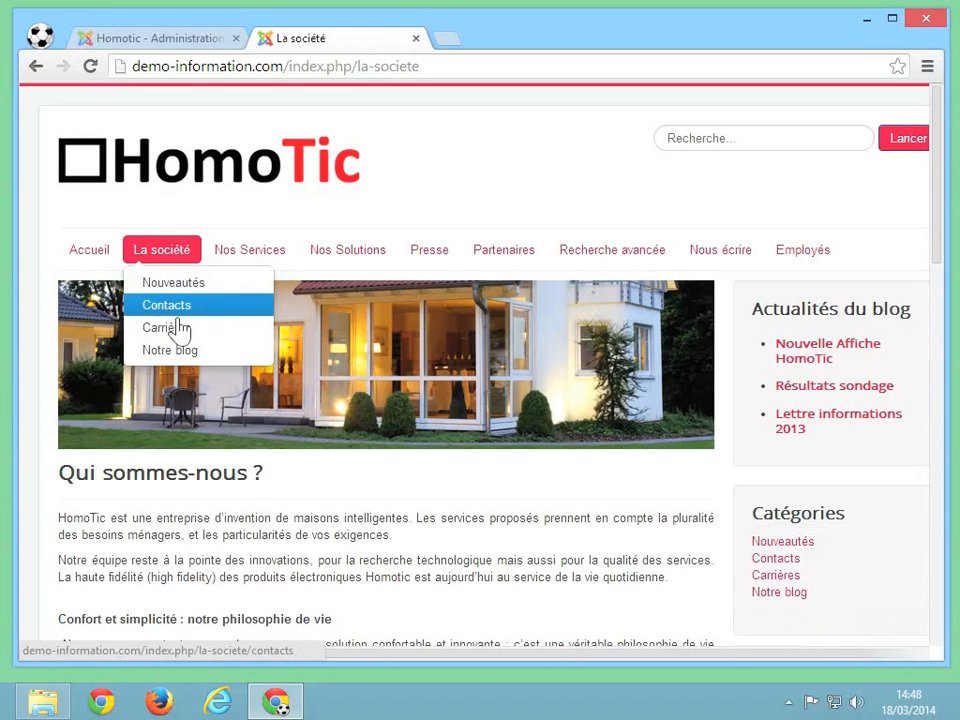
- In the administration, reorder the items under La société as Nouveautés, Notre blog, Carrières, Contacts
left_click(208, 42)
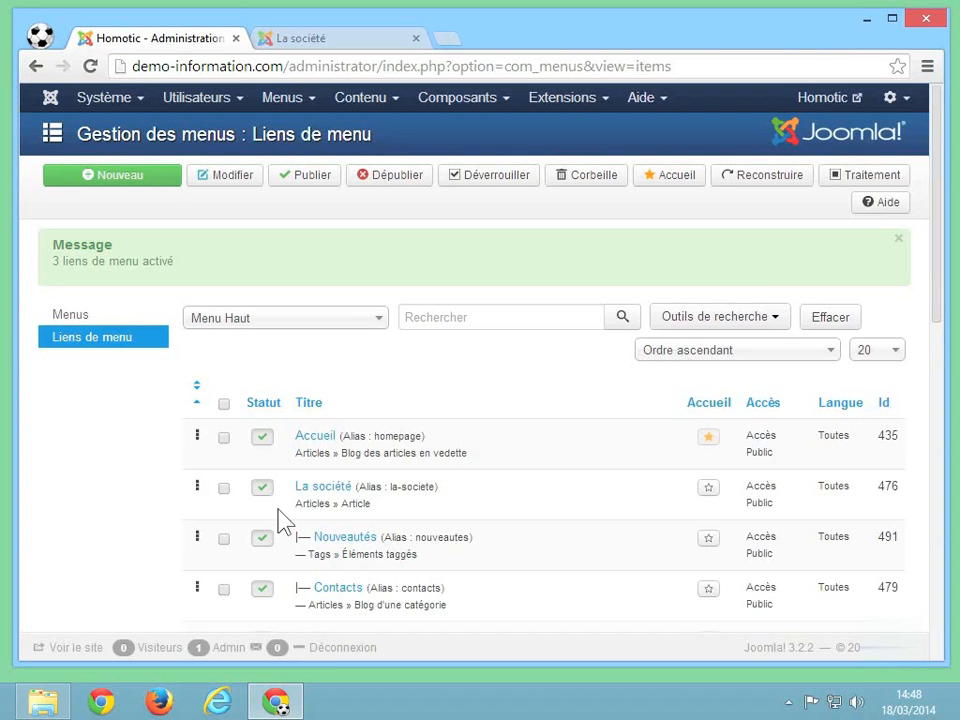
scroll(345, 553, "down", 2)
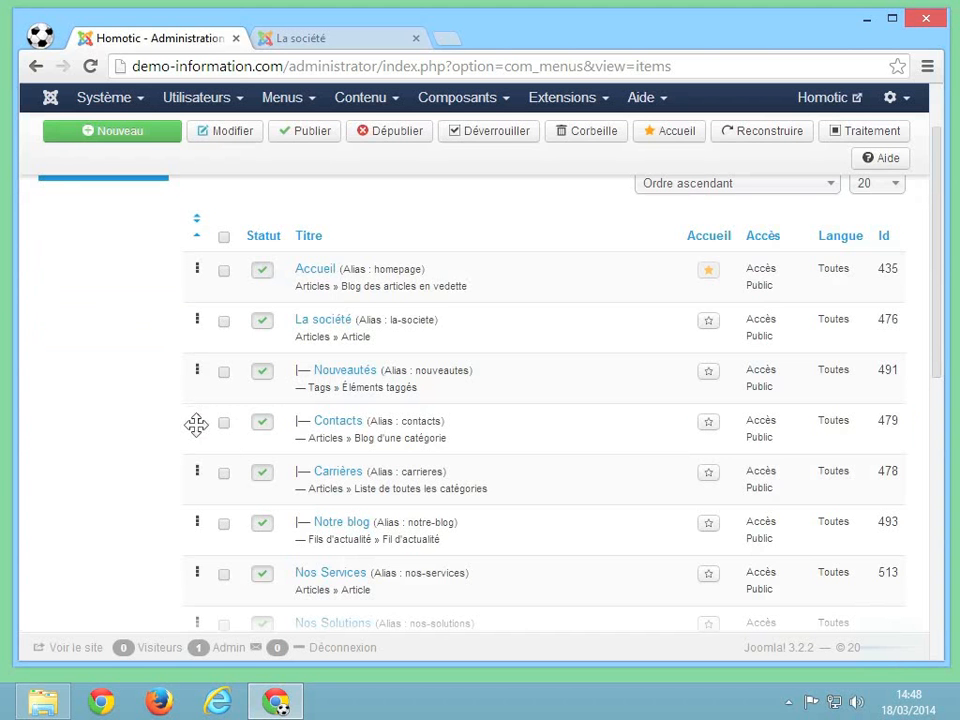
left_click_drag(196, 421, 200, 395)
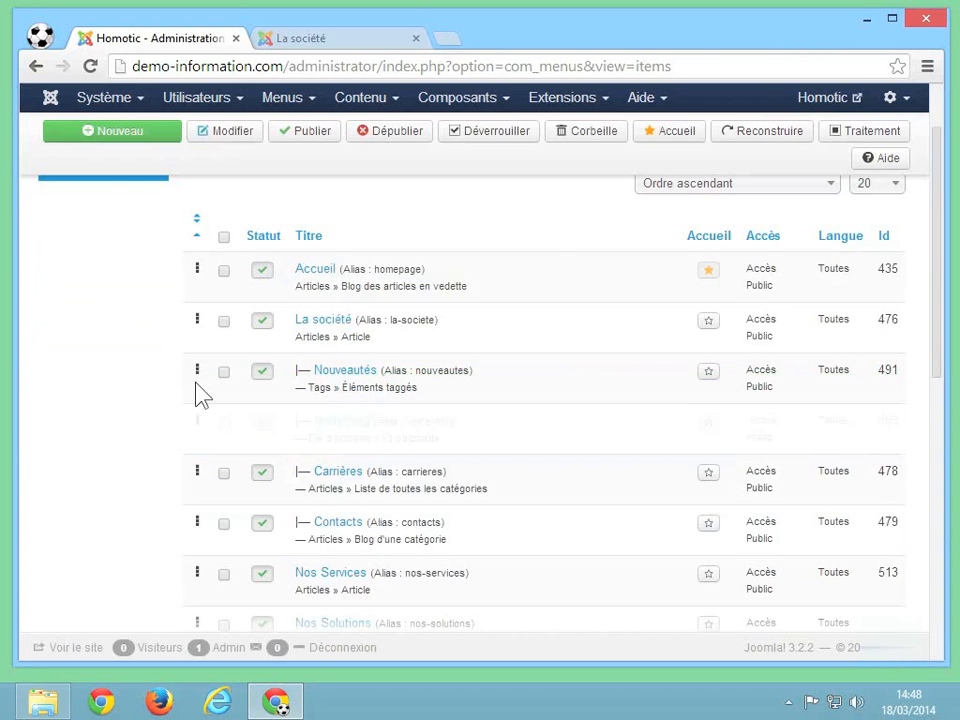
- Reload the public site and check the order of the submenu items under La société
left_click(349, 44)
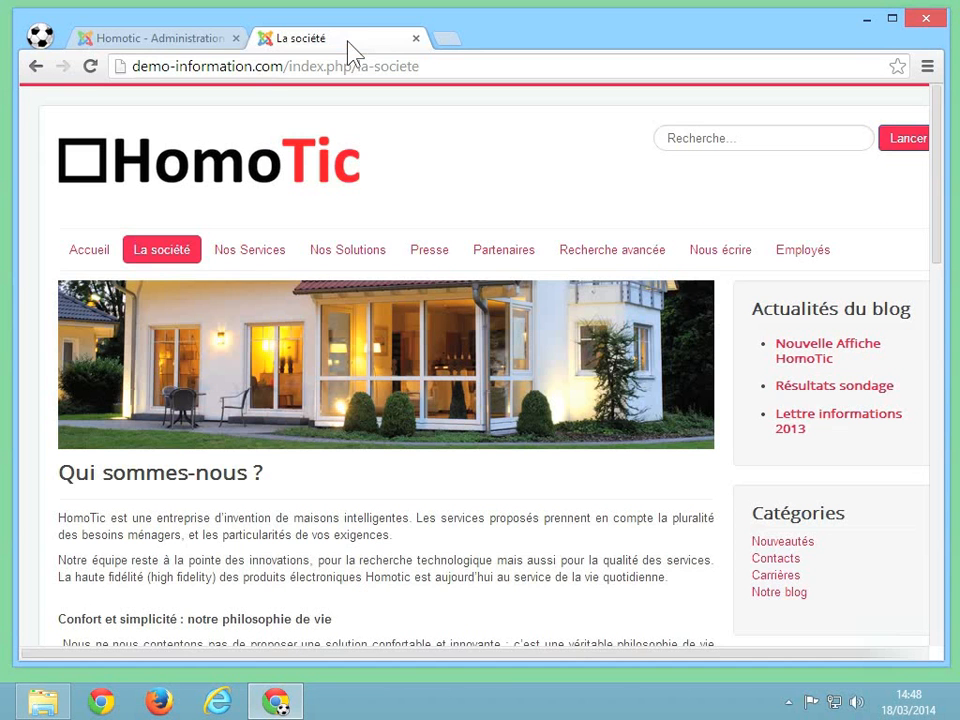
left_click(89, 64)
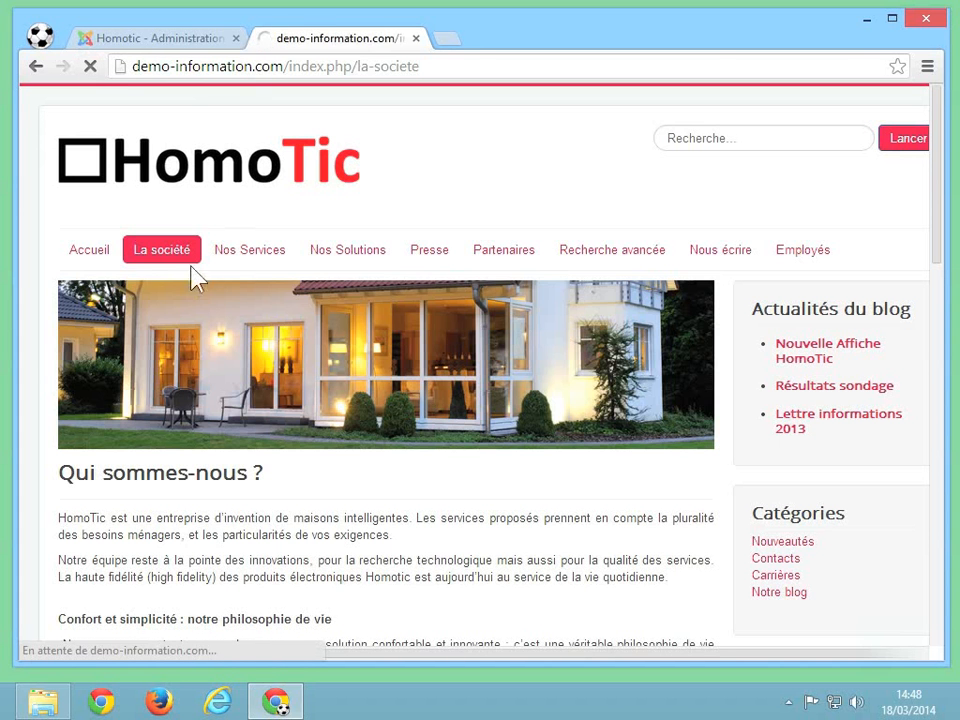
mouse_move(188, 262)
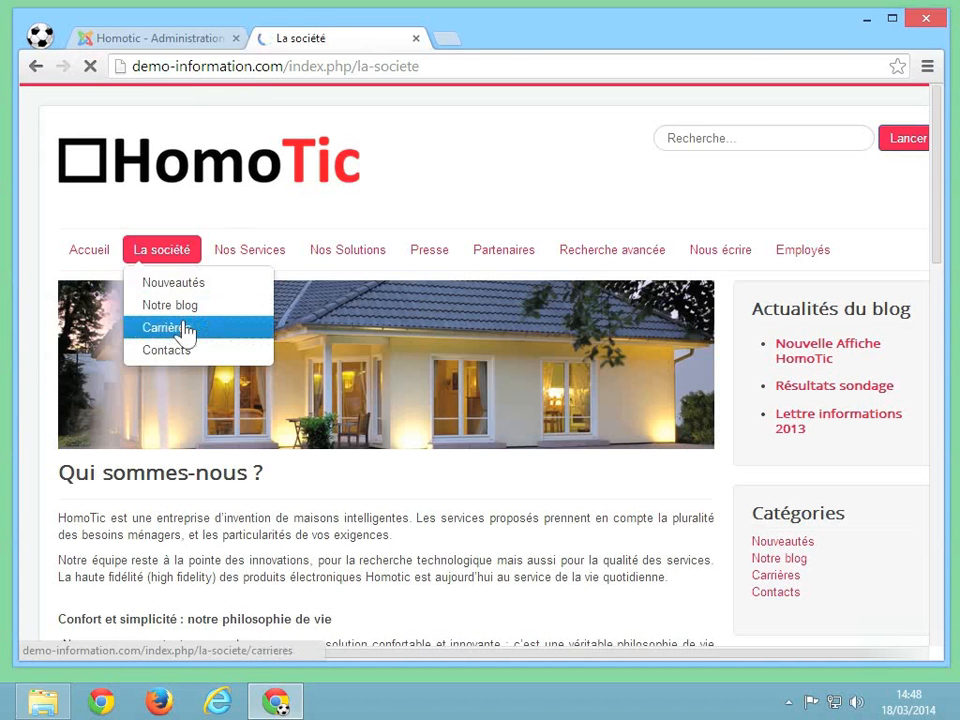